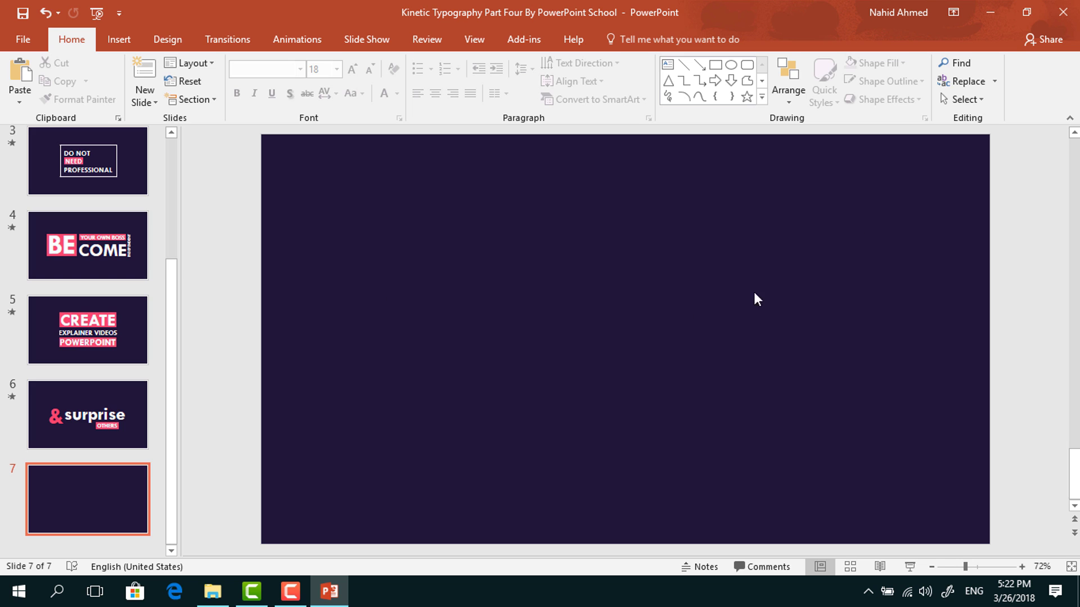
Step: With blank dark purple slide 7 showing, pick the Text Box tool
click(668, 65)
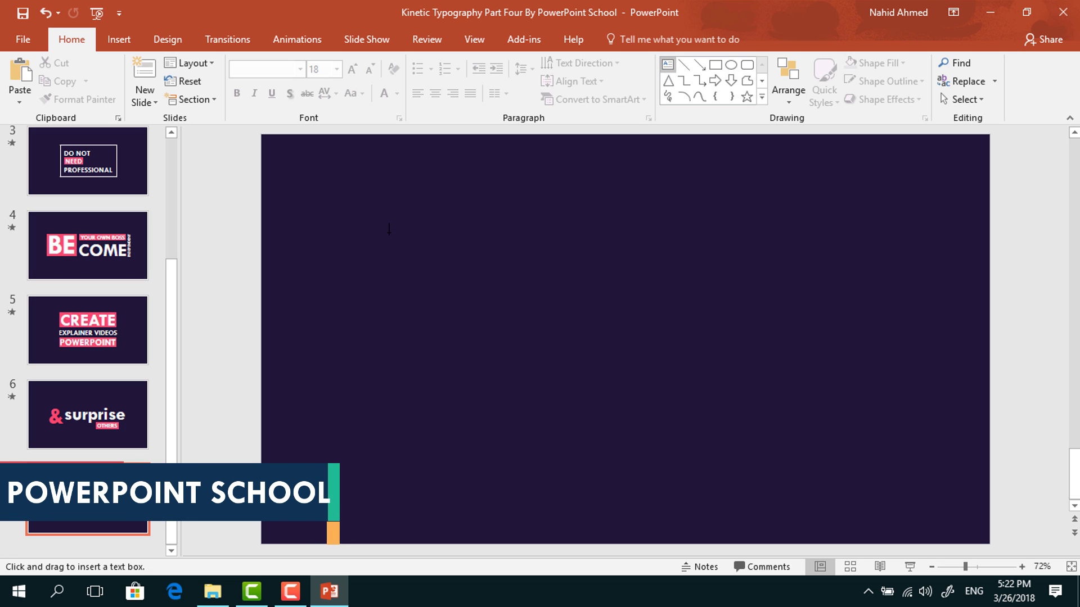
Step: Add a text box reading 'CREATE' and set it in Tw Cen MT
drag(388, 229, 835, 376)
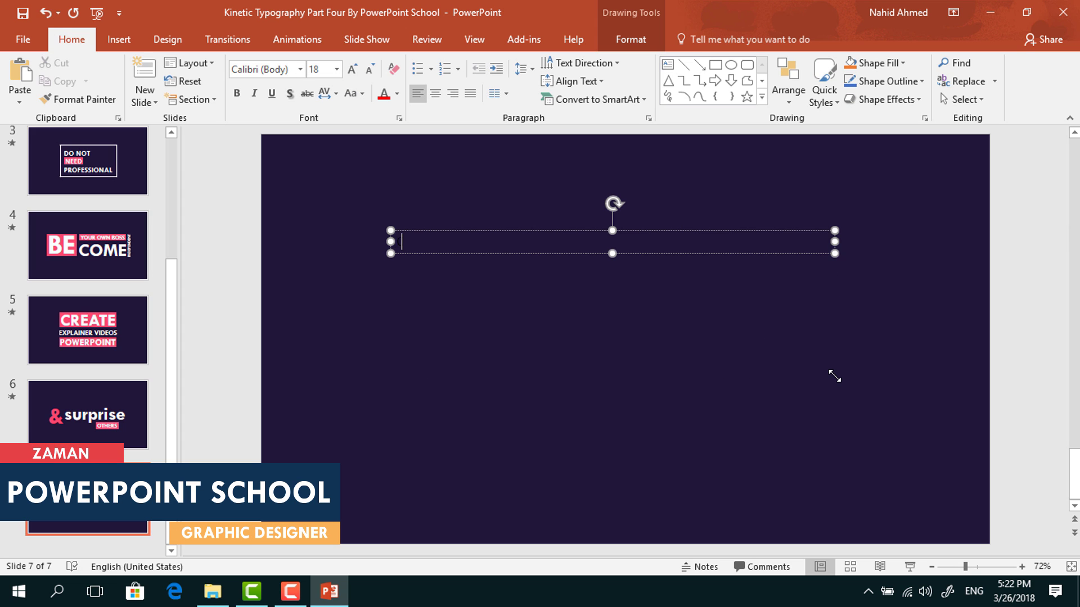
text(CREATE)
key(ctrl+a)
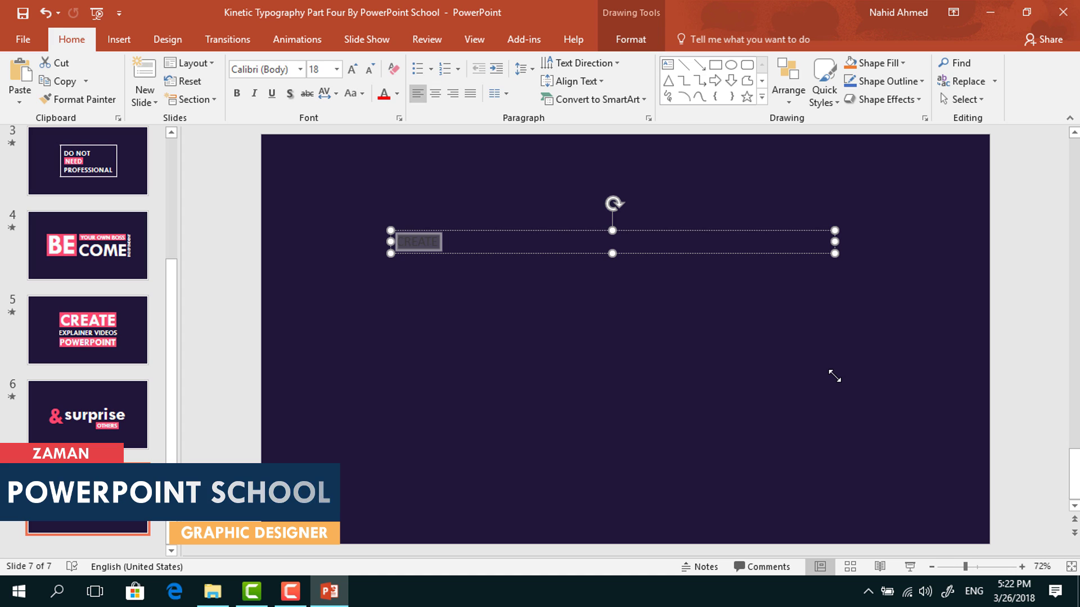
click(275, 74)
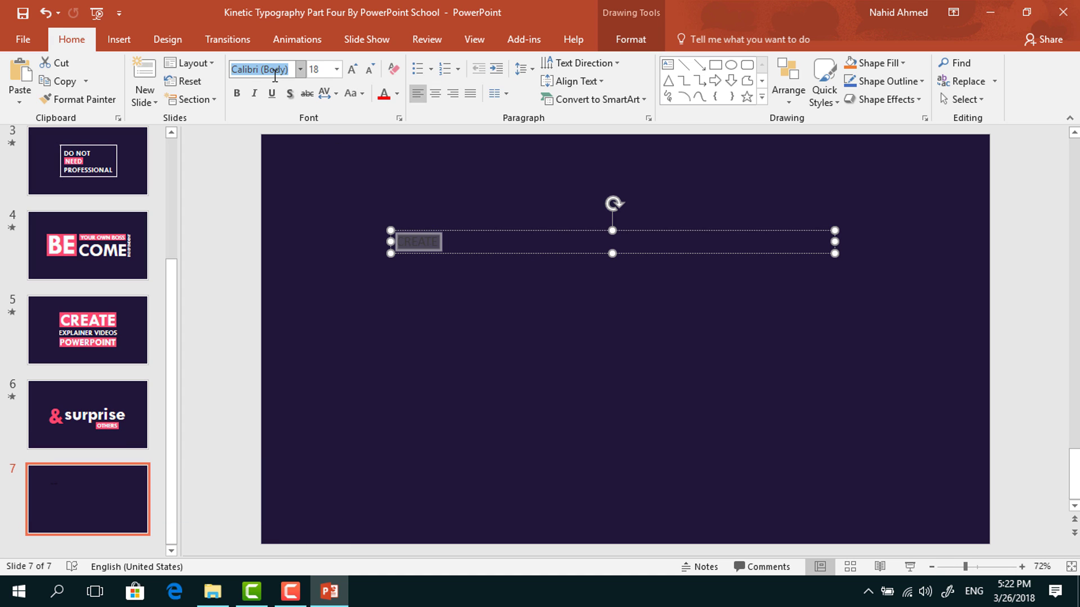
text(Tw Cen MT)
key(Return)
Step: Make CREATE bold, 138 pt, white and centred
click(238, 93)
click(329, 72)
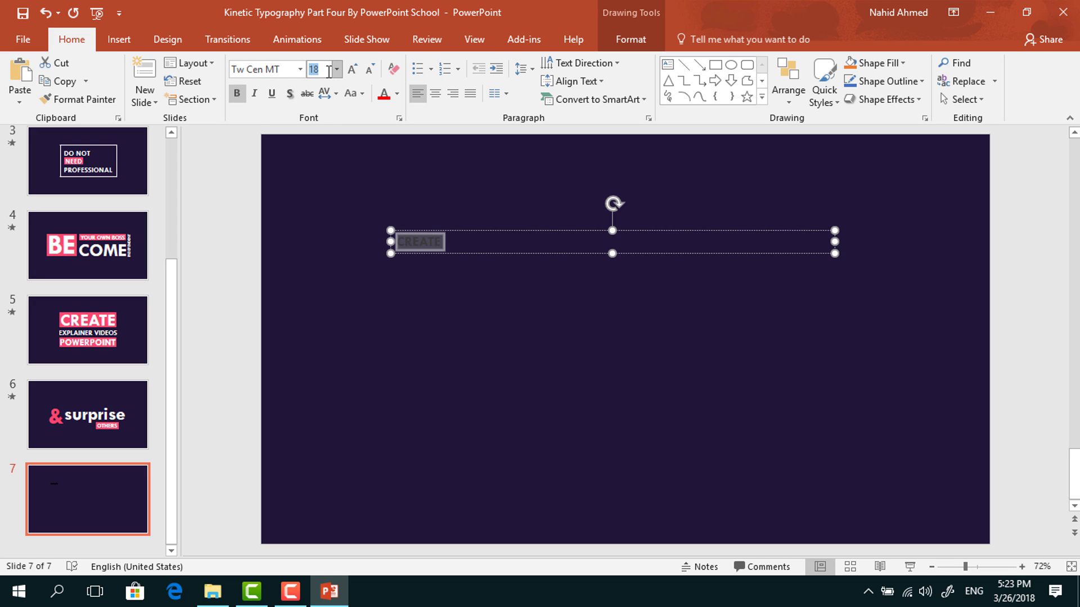
text(138)
key(Return)
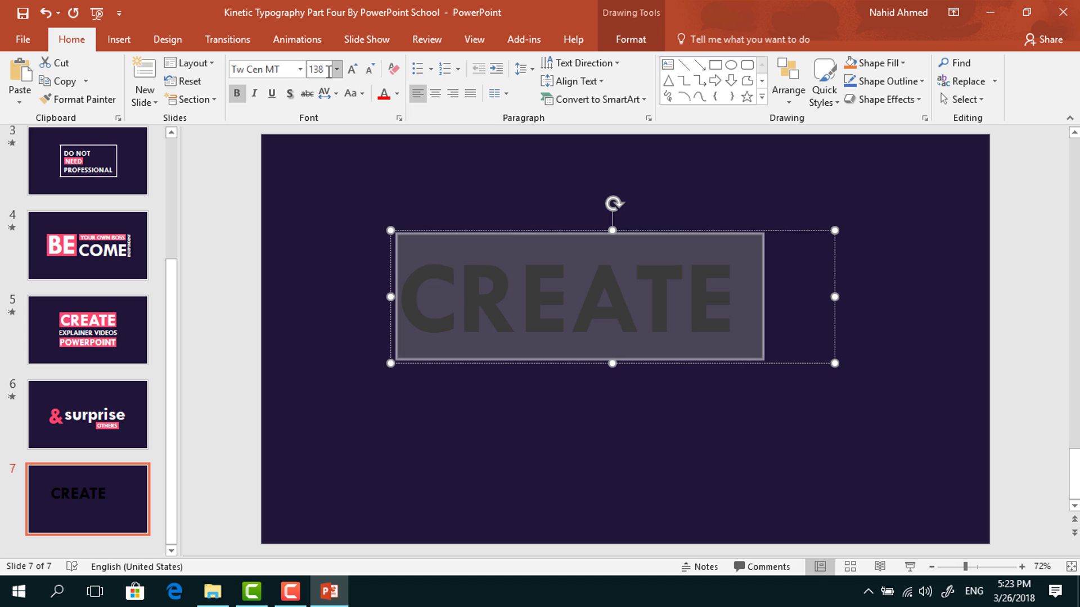
click(396, 95)
click(383, 129)
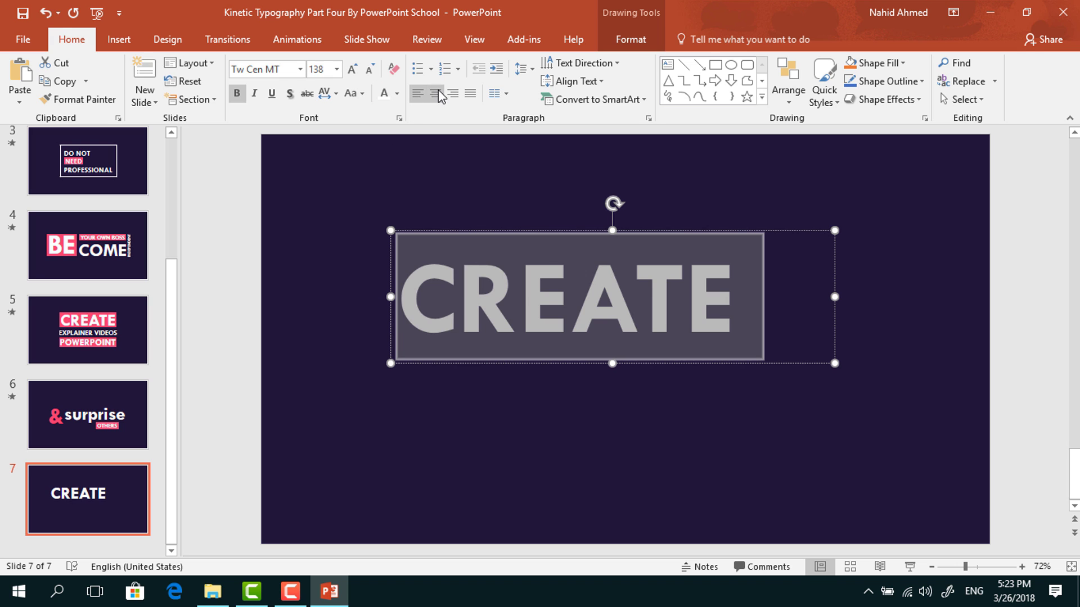
click(435, 93)
click(434, 200)
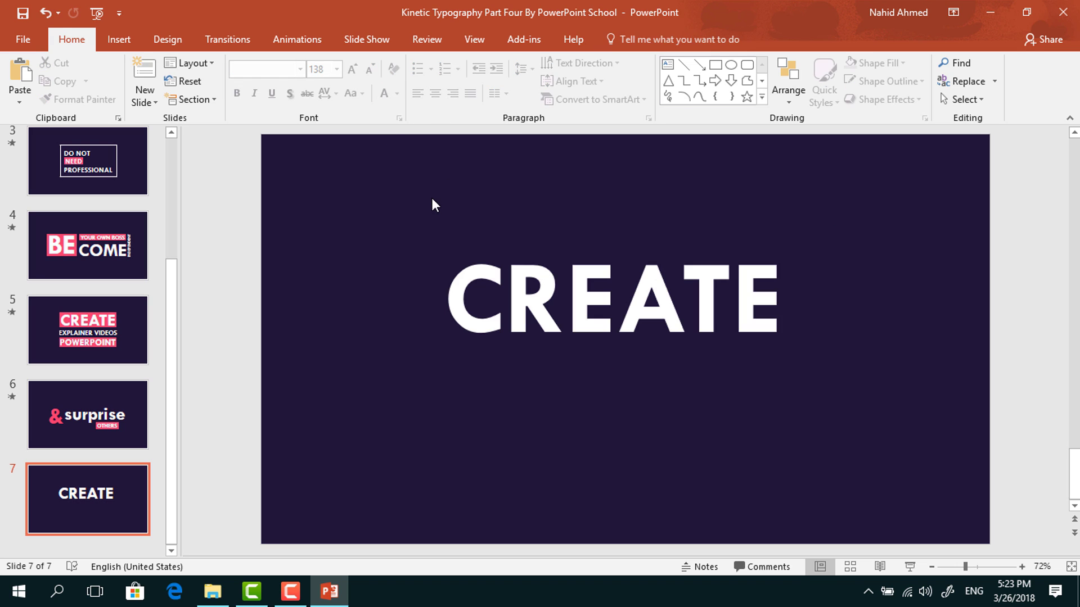
Step: Draw a pink, outline-free rectangle over the word CREATE
click(716, 66)
drag(437, 252, 790, 346)
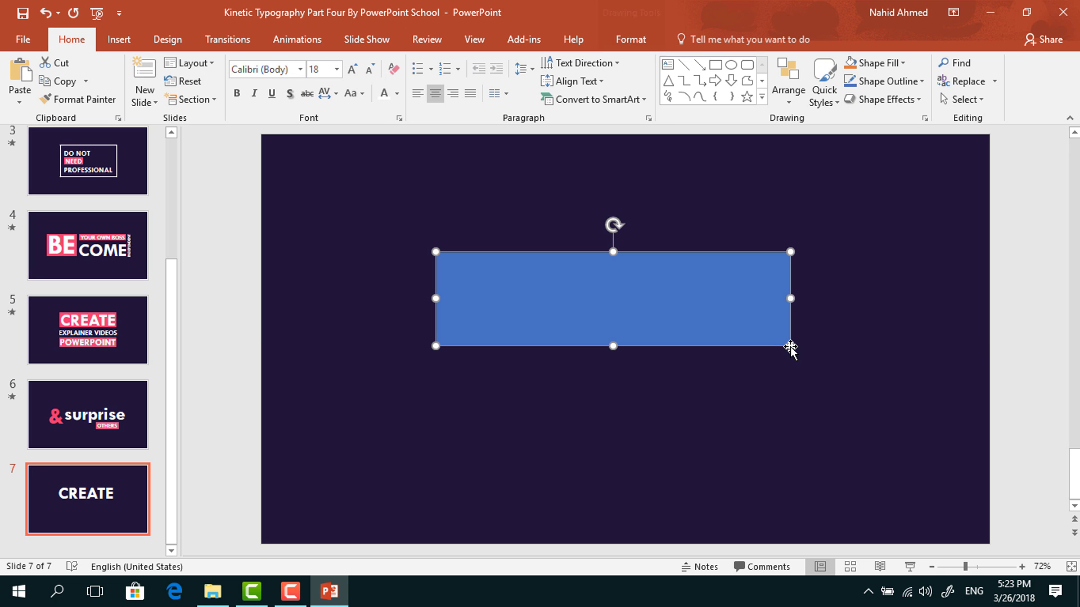
click(631, 38)
click(385, 66)
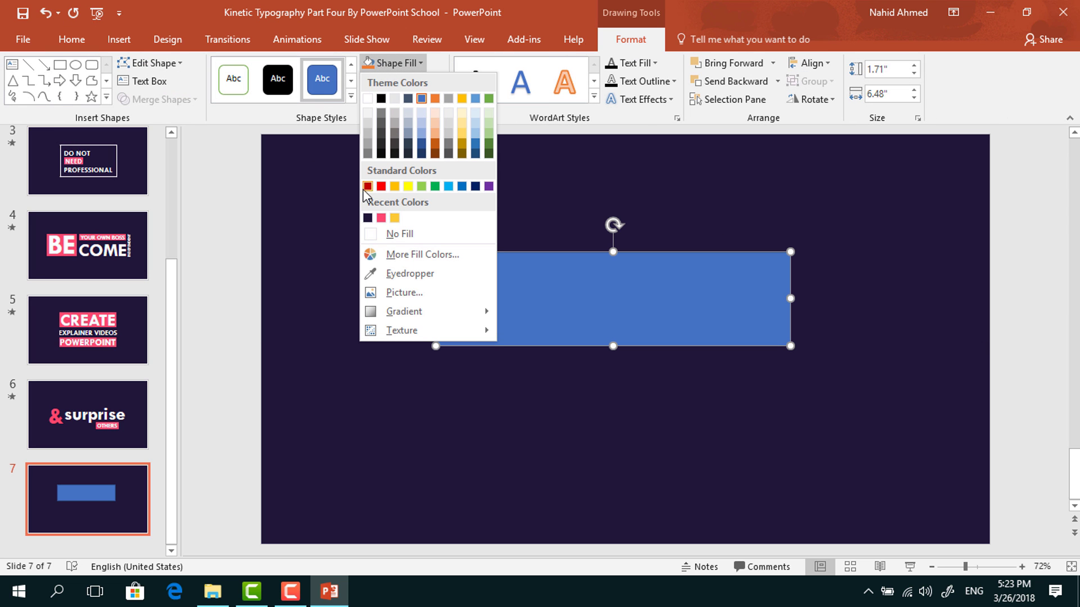
click(381, 218)
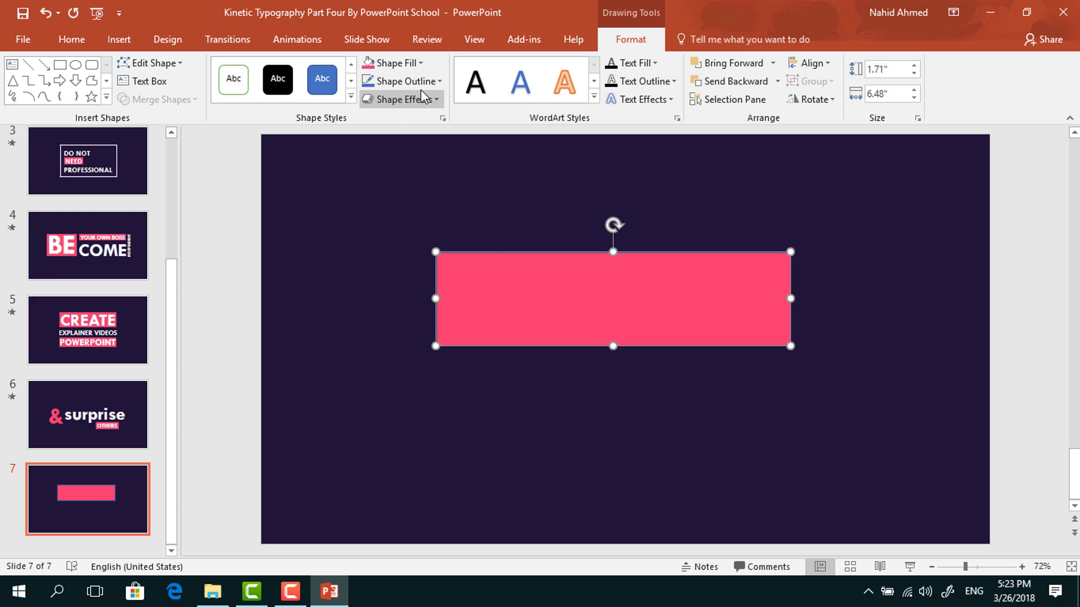
click(404, 82)
click(375, 250)
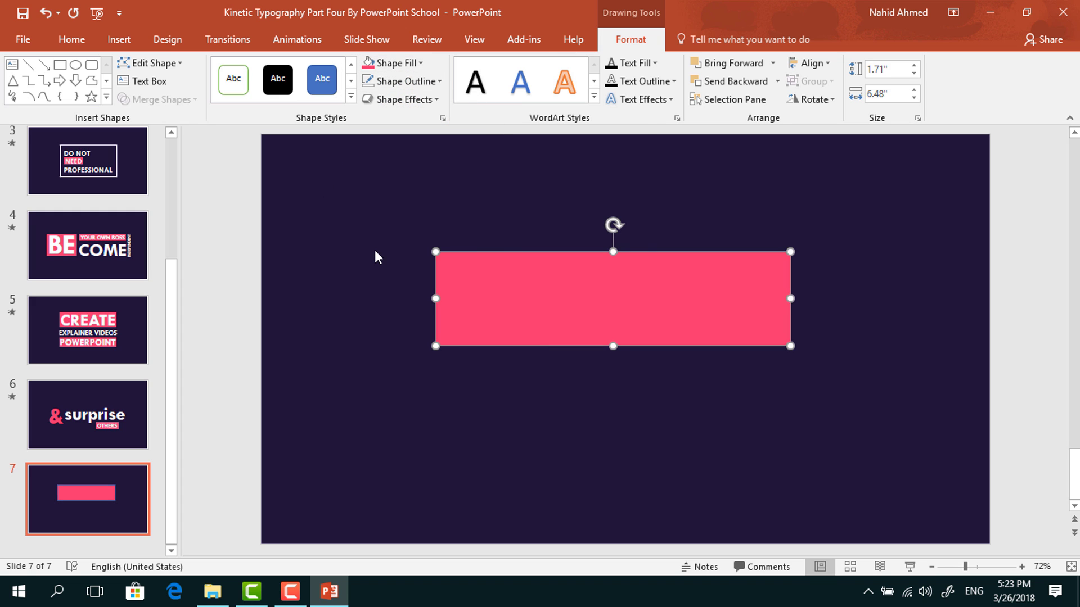
Step: Send the pink rectangle behind CREATE and select both together
right_click(517, 337)
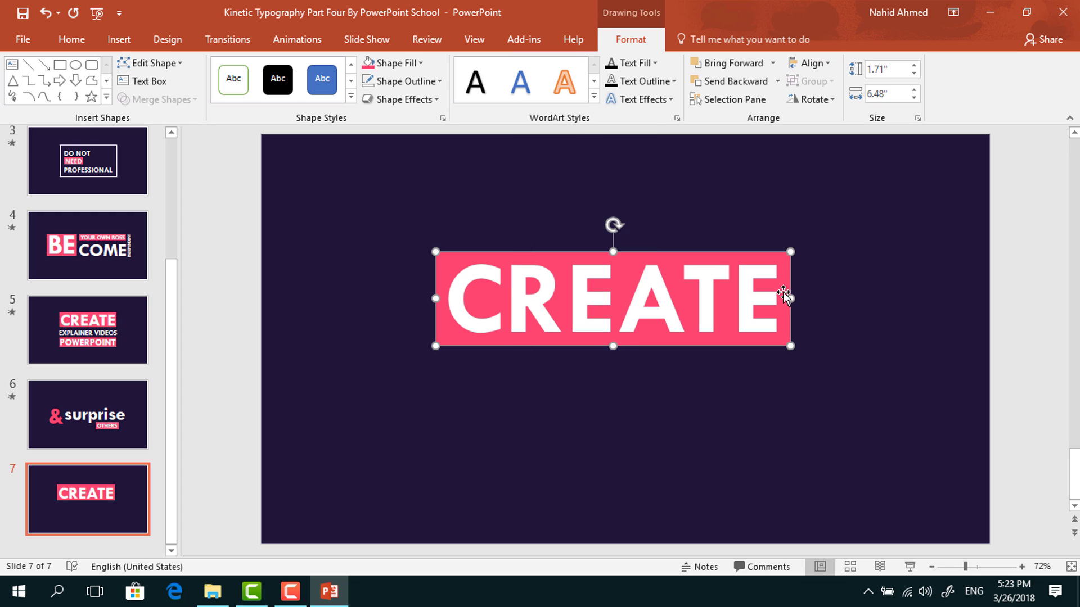
click(782, 292)
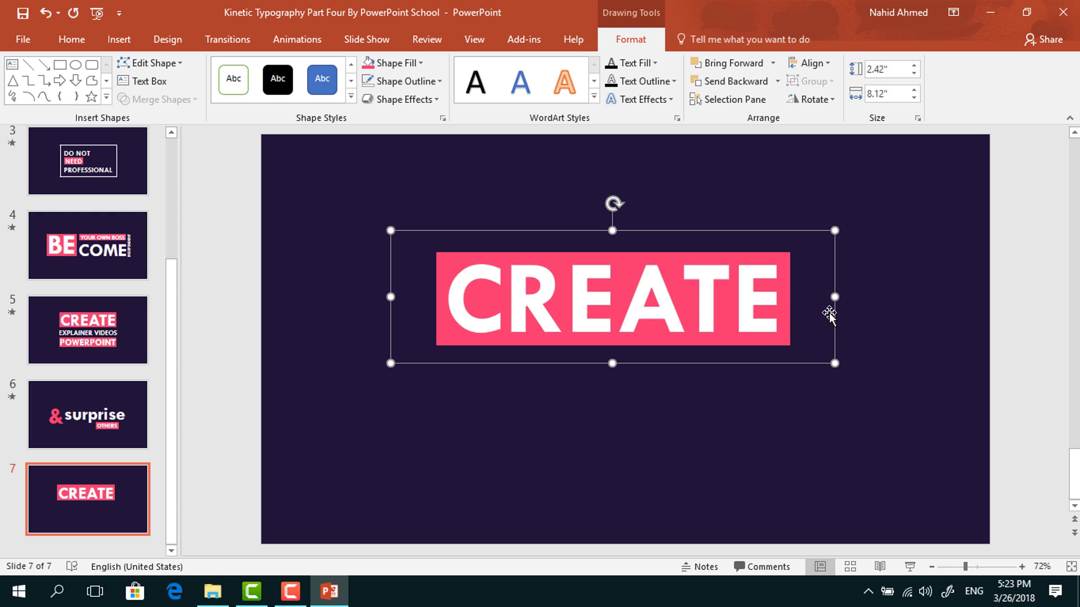
drag(832, 308, 832, 309)
click(886, 276)
drag(883, 206, 329, 412)
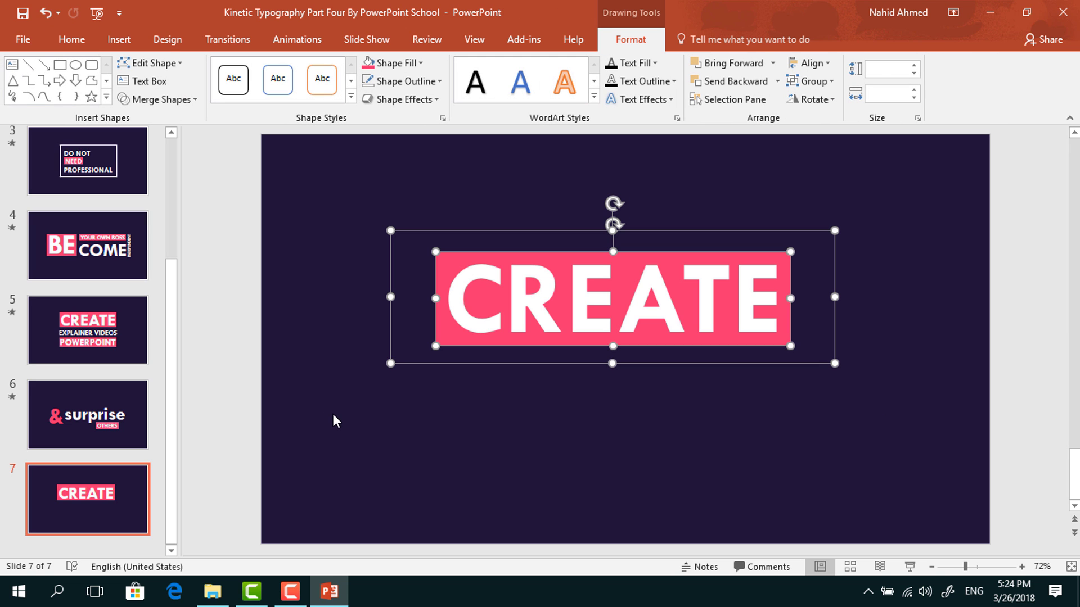
Step: Group CREATE with its pink bar and place a copy below it
key(ctrl+g)
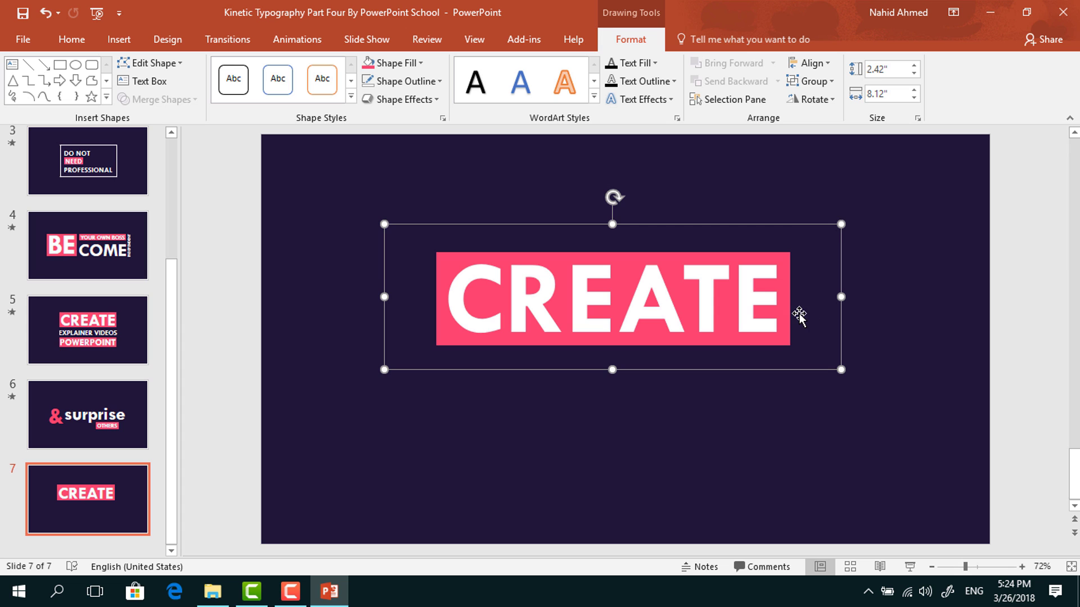
key(ctrl+c)
key(ctrl+v)
drag(774, 373, 765, 464)
Step: Change the lower copy to 'EXPLAINER VIDEOS' at 57 pt and nudge it down
click(710, 392)
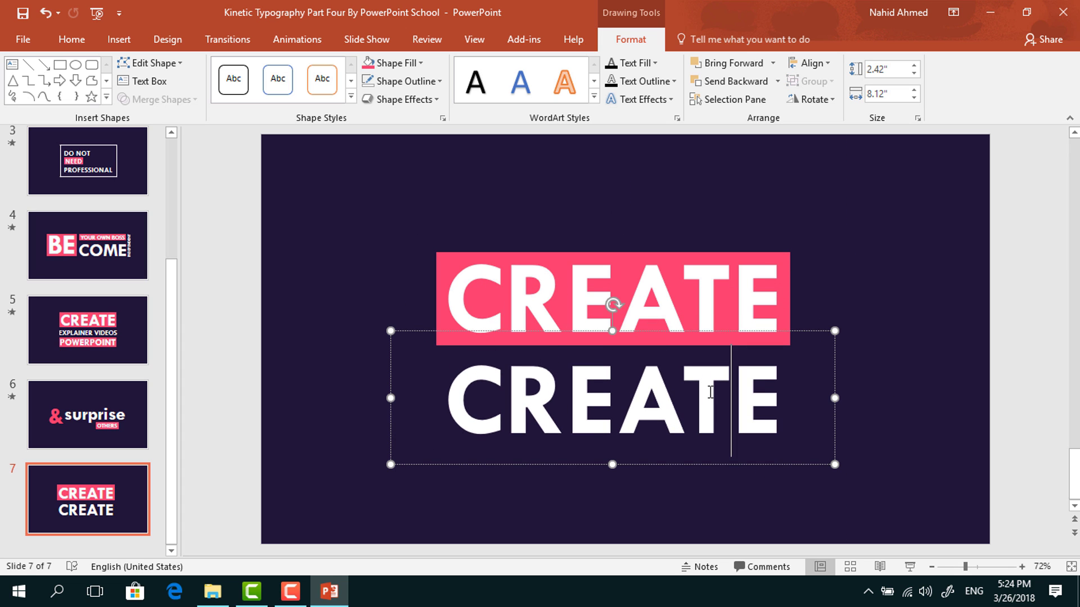
double_click(710, 392)
click(72, 39)
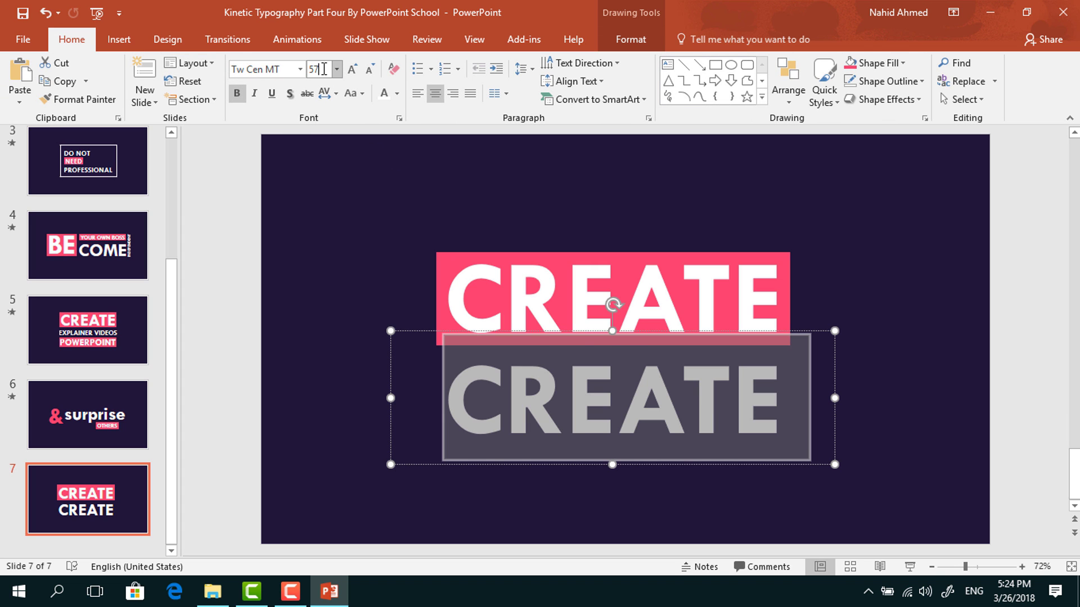
key(Return)
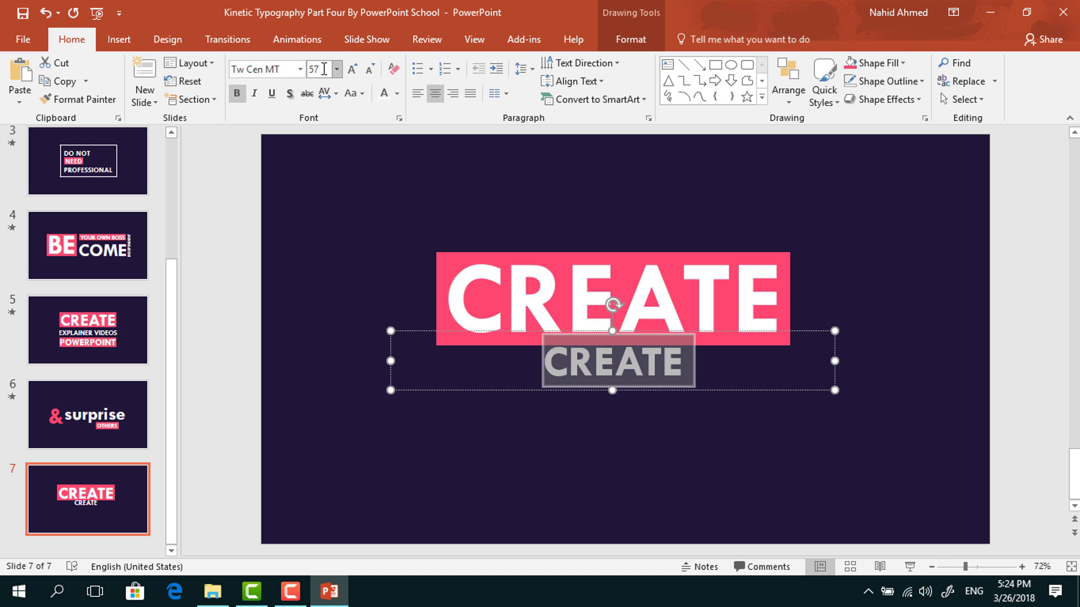
text(EXPLAINER VIDEOS)
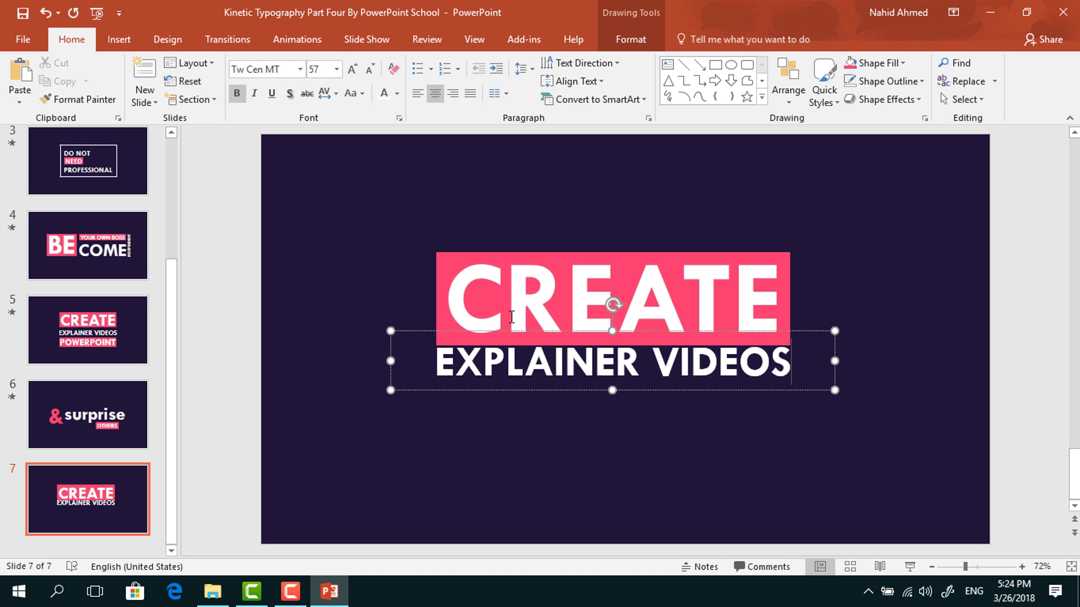
drag(690, 390, 688, 406)
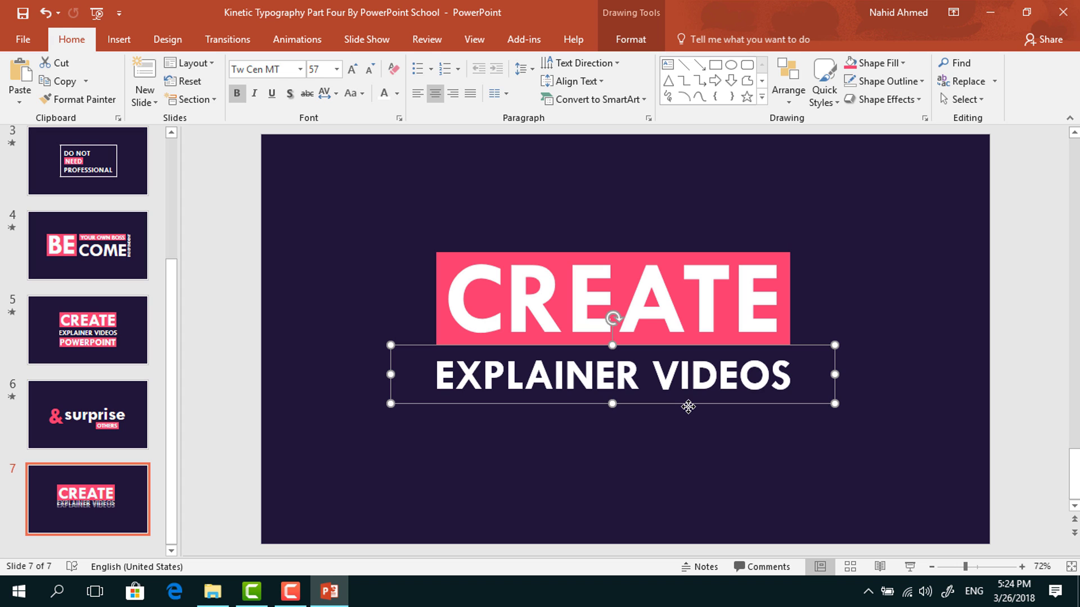
Step: Duplicate that line below and retype it as 'POWERPOINT' at 78 pt
ctrl+drag(775, 406, 750, 447)
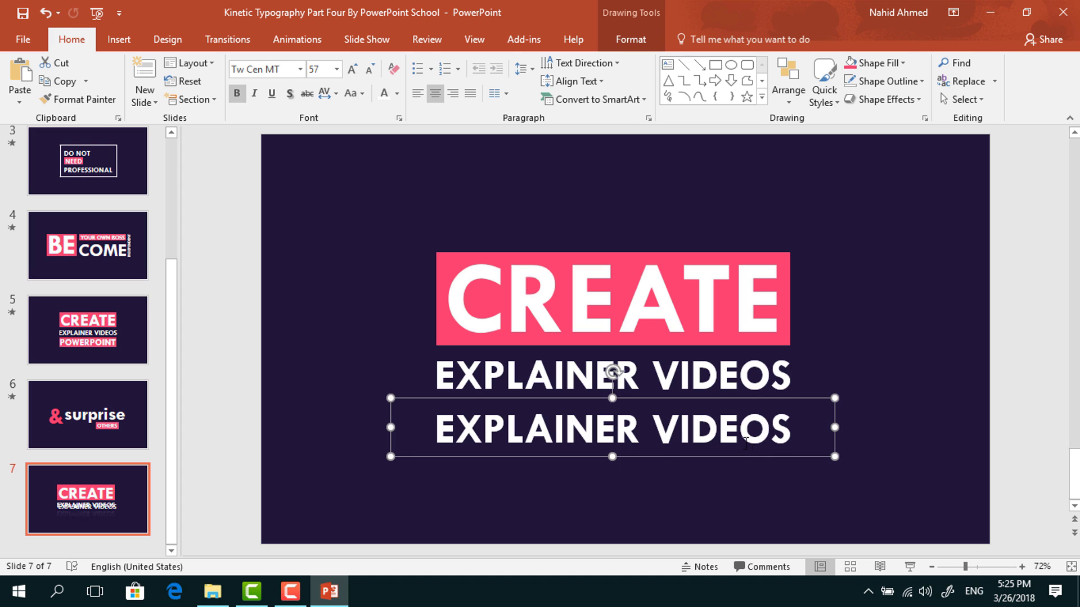
triple_click(741, 440)
text(POWERPOINT)
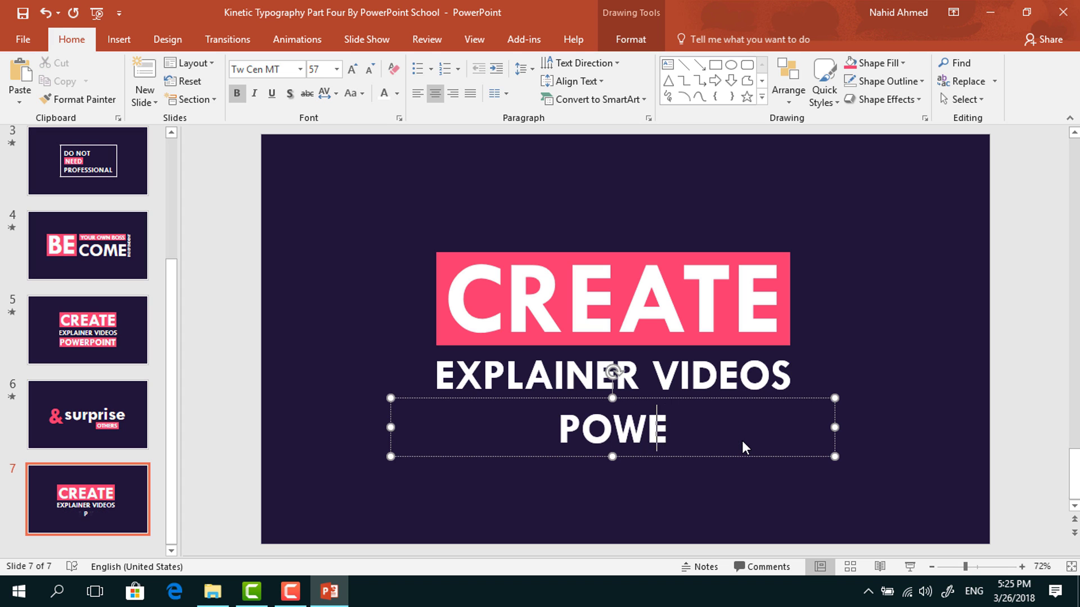
key(ctrl+a)
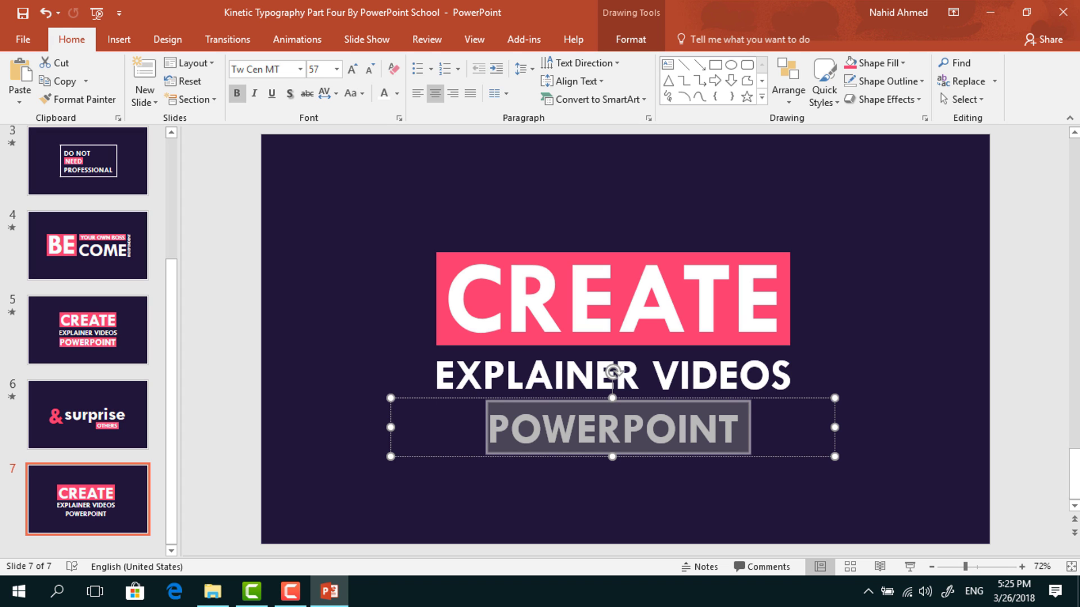
text(78)
key(Return)
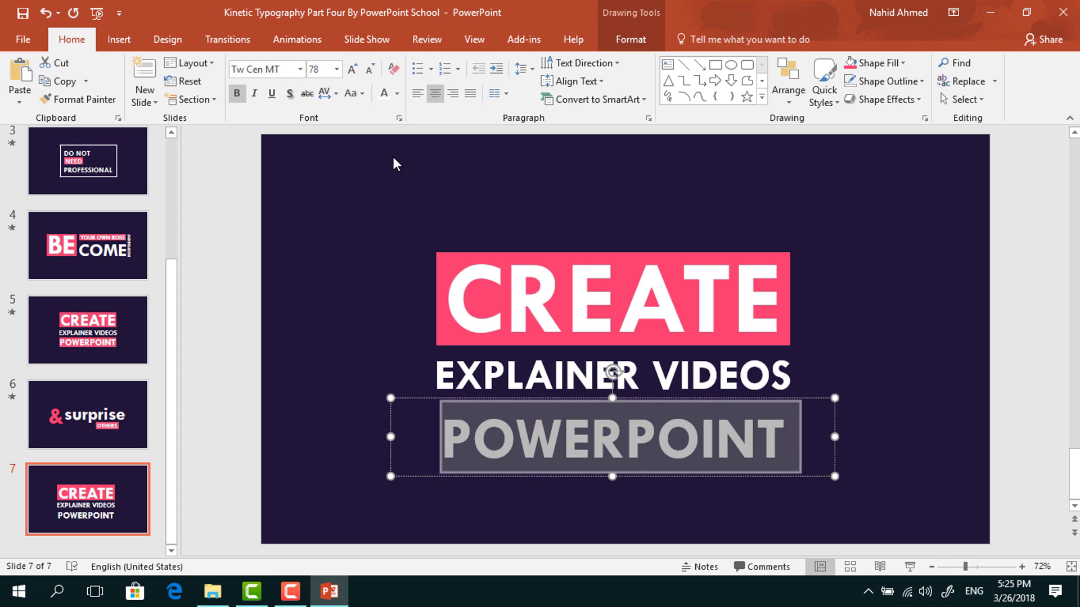
click(359, 341)
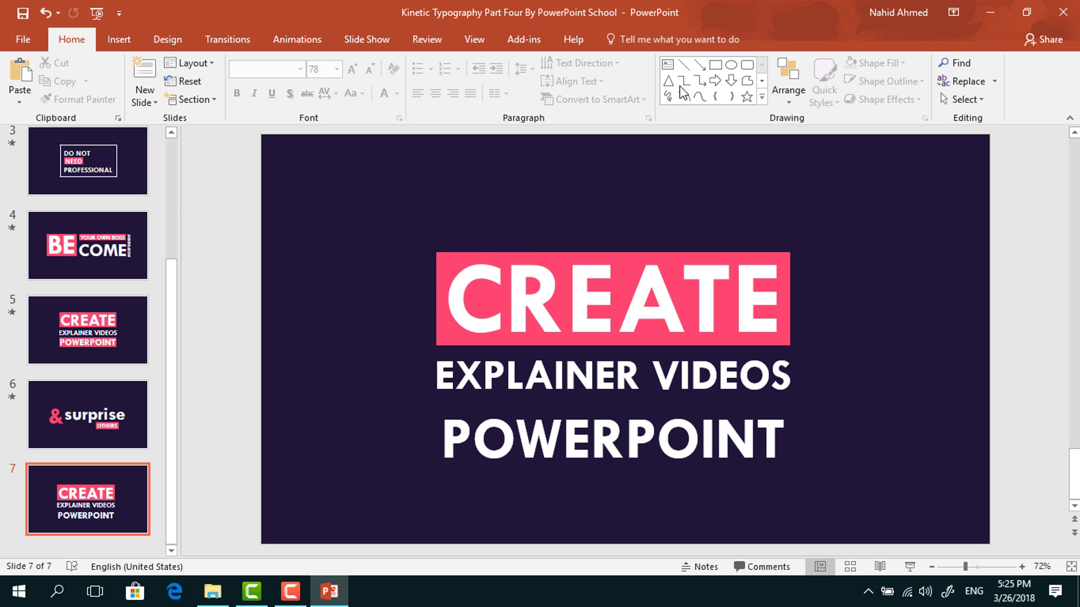
click(715, 64)
Step: Add an outline-free pink rectangle behind POWERPOINT
mouse_move(436, 413)
mouse_down()
mouse_move(506, 464)
mouse_move(790, 468)
mouse_up()
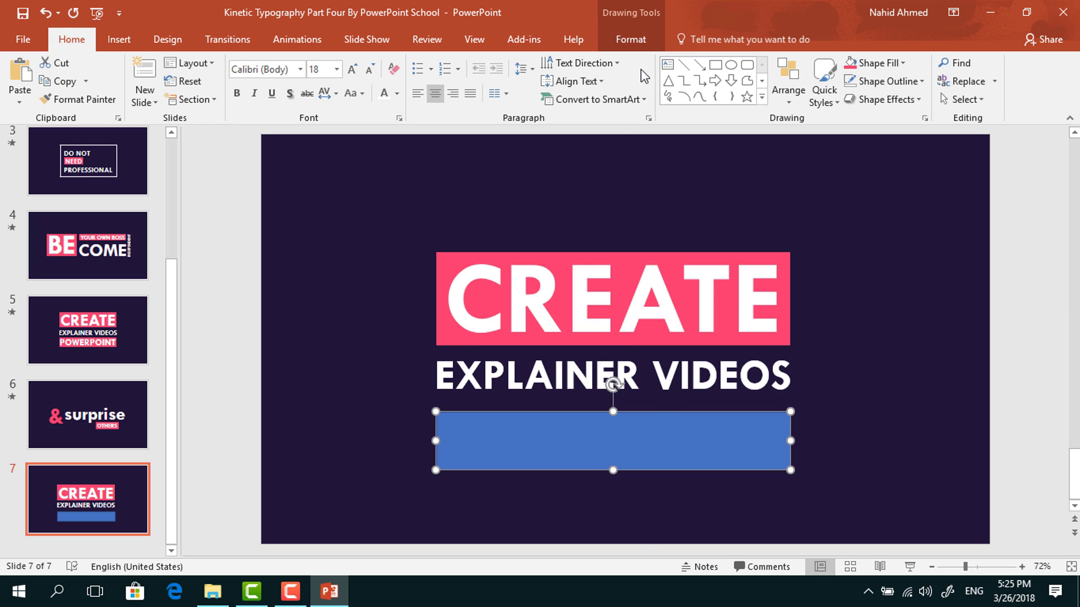
click(630, 39)
click(392, 63)
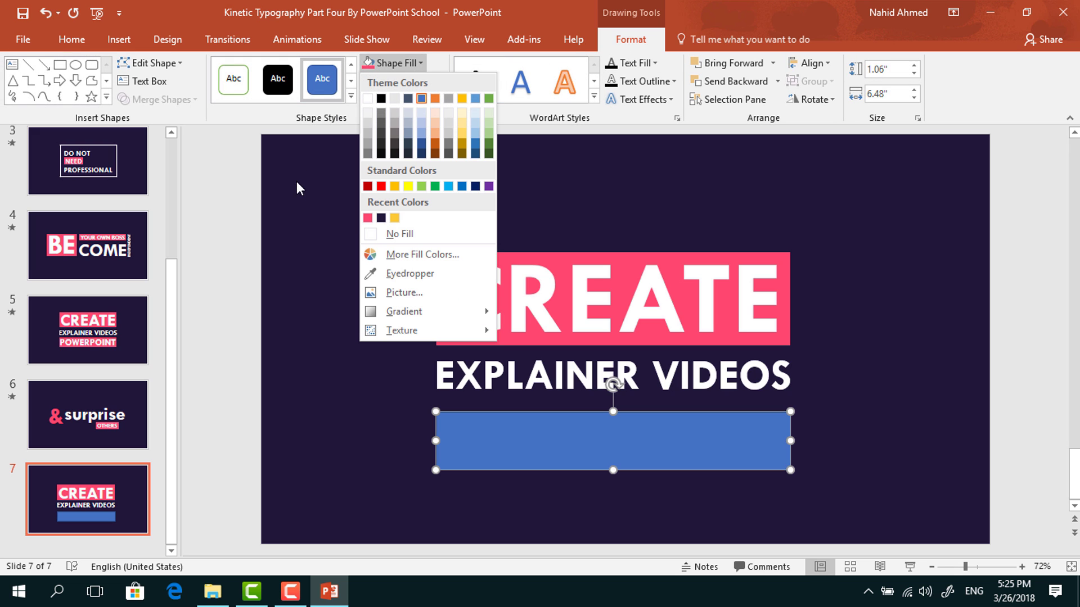
click(365, 219)
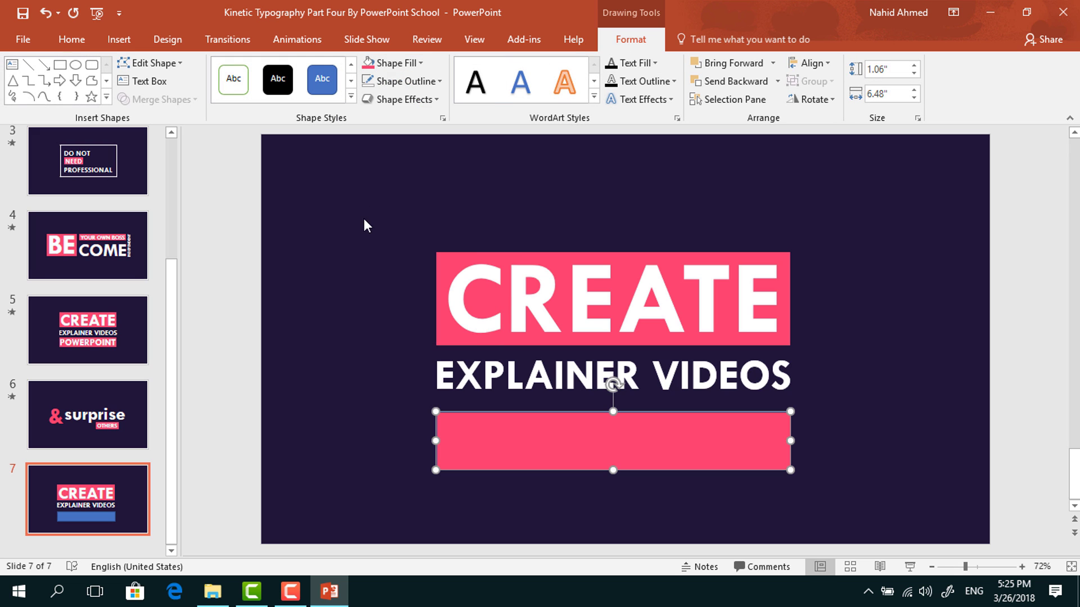
click(400, 84)
click(379, 254)
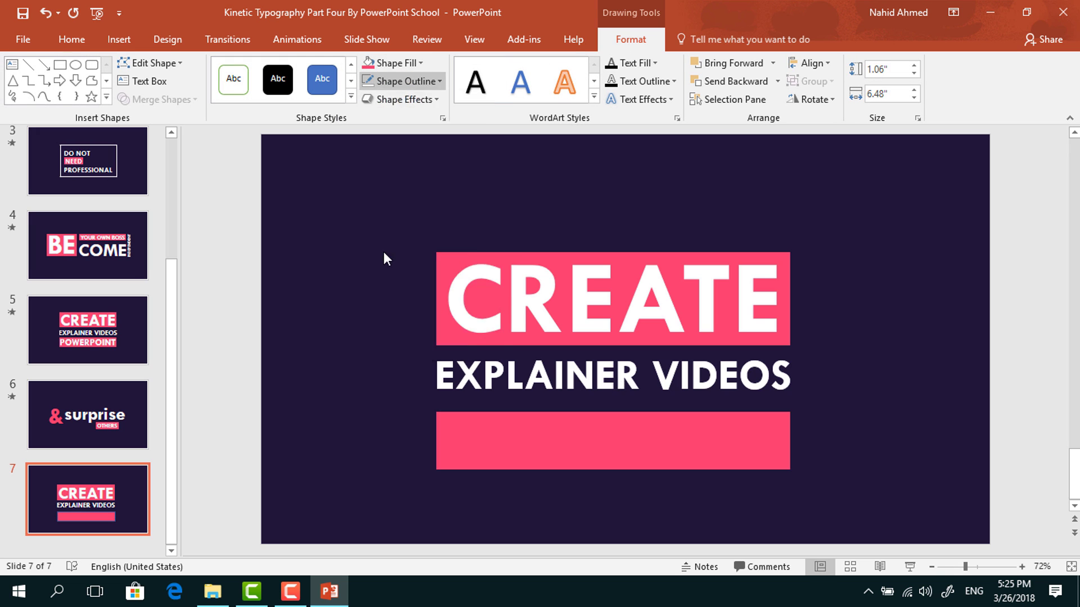
right_click(554, 458)
click(610, 310)
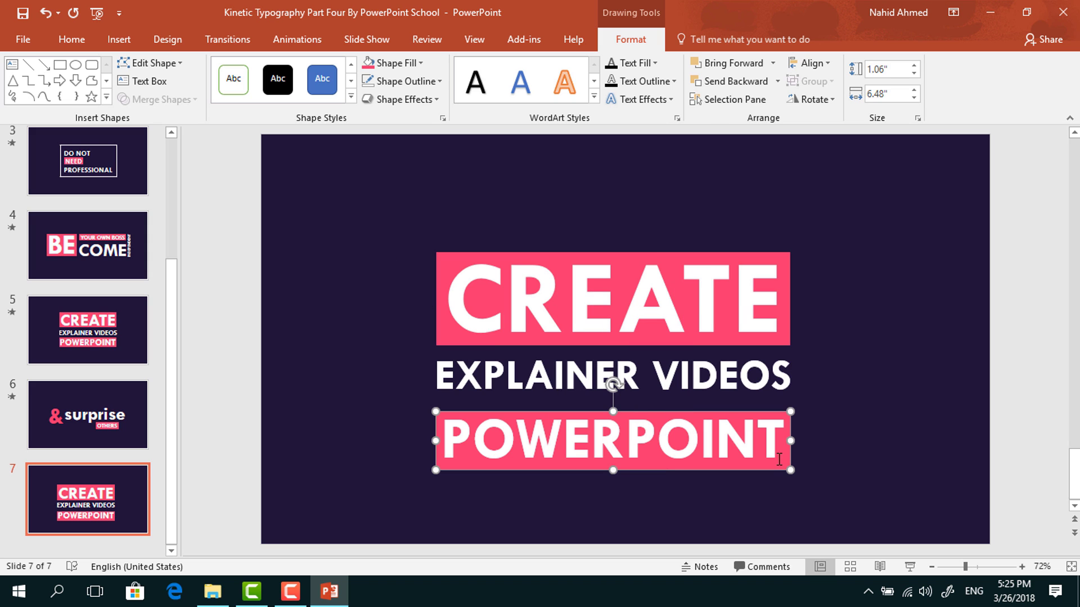
Step: Align the POWERPOINT text over its pink bar
click(776, 457)
drag(835, 461, 835, 461)
click(882, 431)
drag(907, 376, 349, 543)
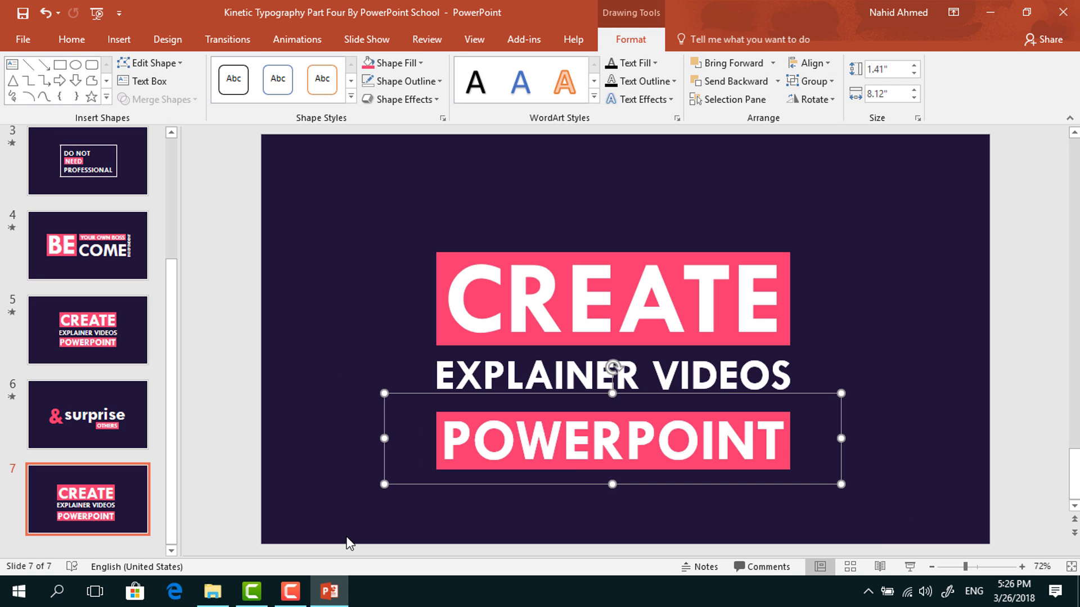
drag(790, 454, 789, 447)
Step: Move all three title lines together into the slide centre
drag(930, 181, 327, 505)
drag(785, 437, 802, 425)
click(945, 437)
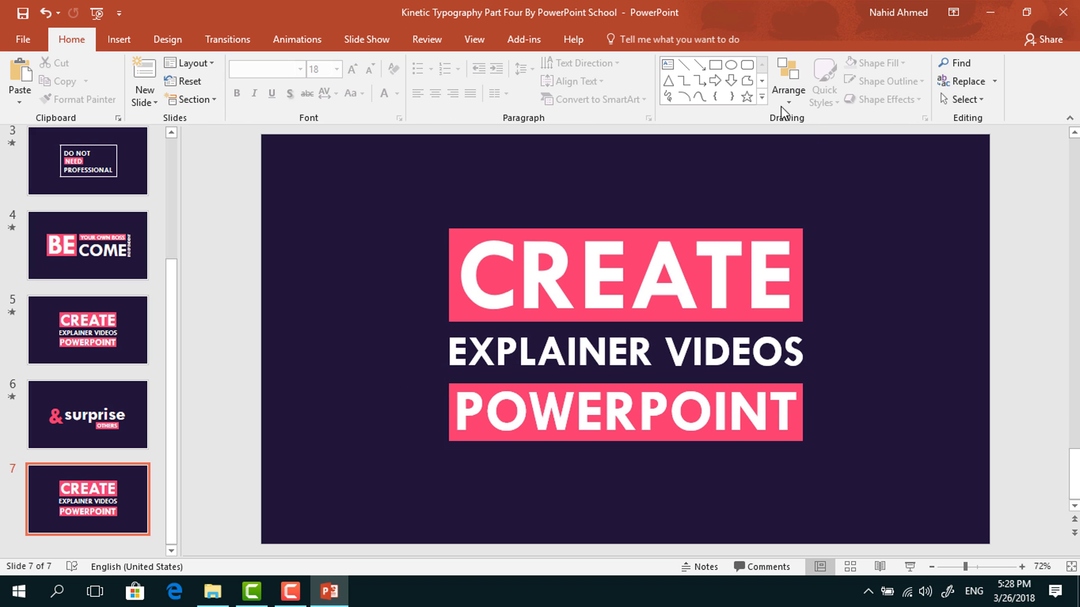
click(714, 67)
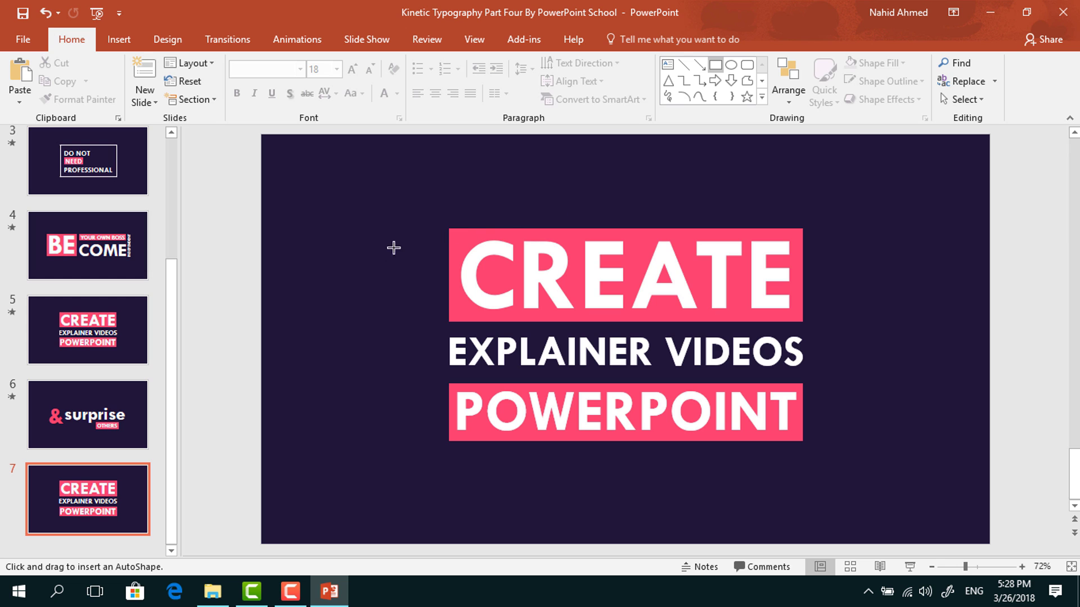
Step: Draw a rectangle filled with the dark background colour and no outline
mouse_move(261, 216)
mouse_down()
mouse_move(362, 295)
mouse_move(434, 386)
mouse_move(450, 464)
mouse_up()
click(630, 39)
click(378, 63)
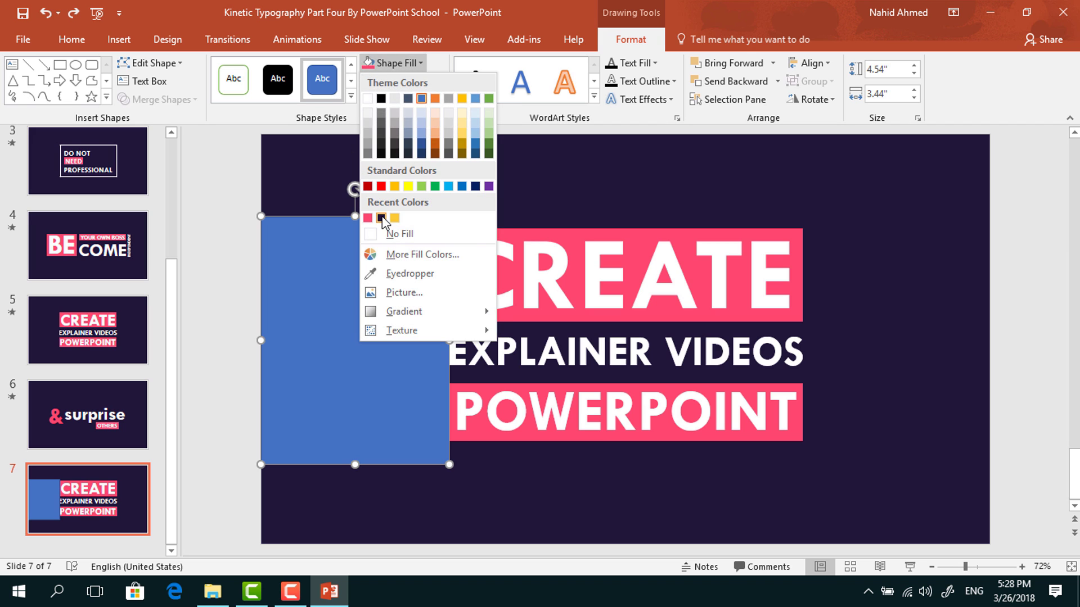
click(383, 217)
click(406, 79)
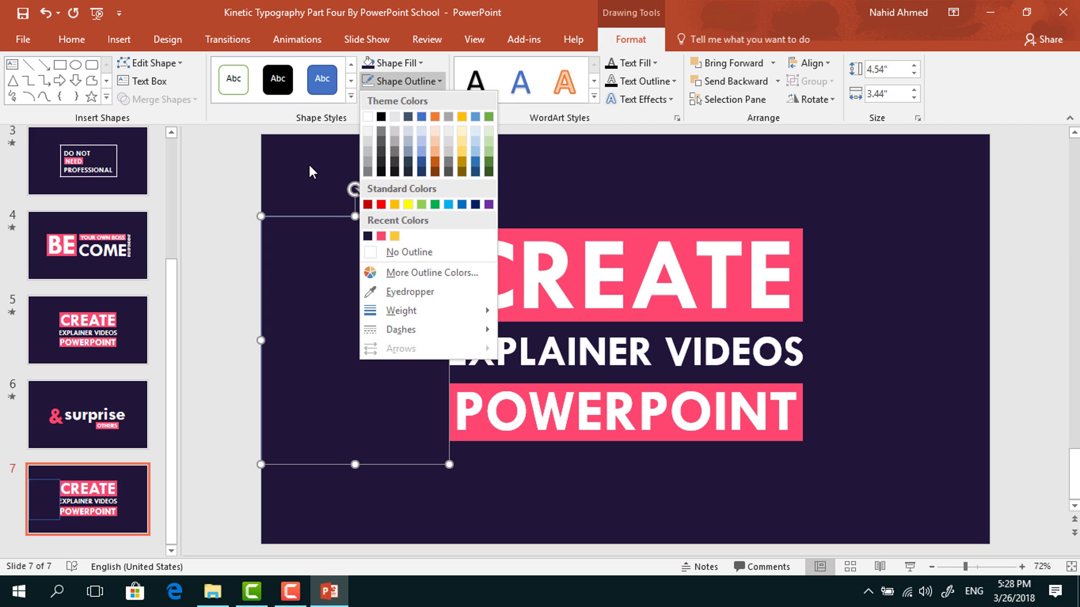
click(376, 251)
Step: Resize and move the dark rectangle to cover the POWERPOINT line
drag(369, 330, 911, 402)
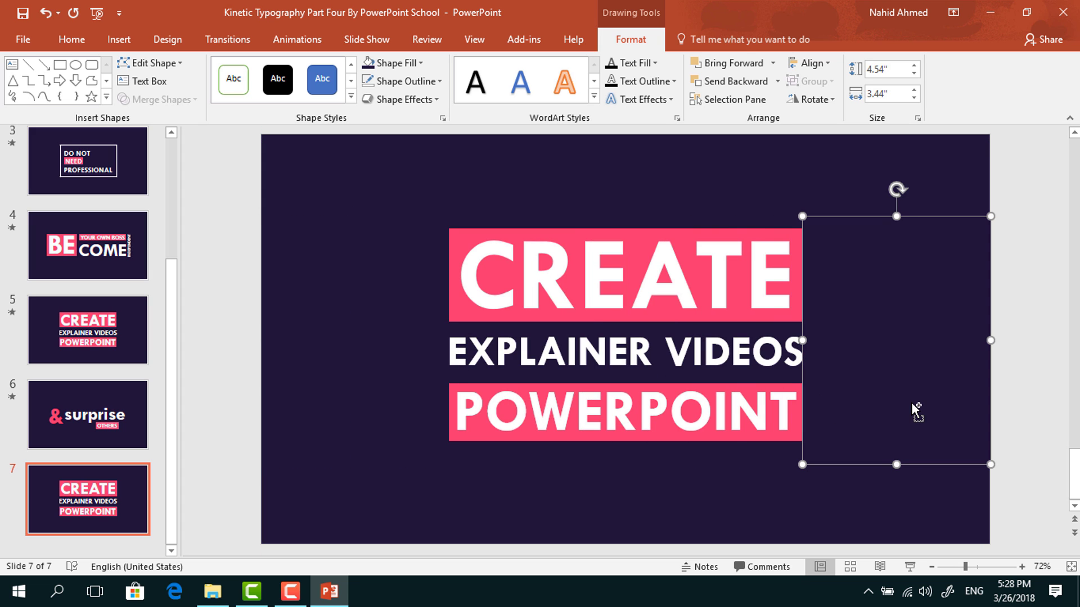
key(ctrl+z)
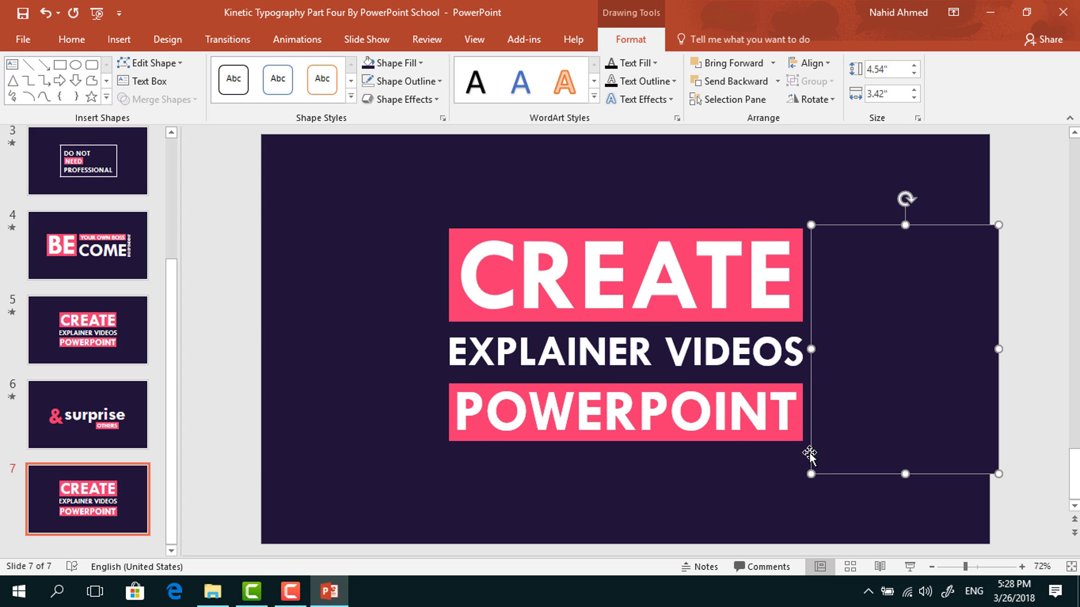
drag(808, 471, 608, 383)
drag(689, 306, 505, 462)
drag(627, 537, 626, 542)
Step: Send the dark rectangle to the back and place it, shortened, just above CREATE
right_click(634, 480)
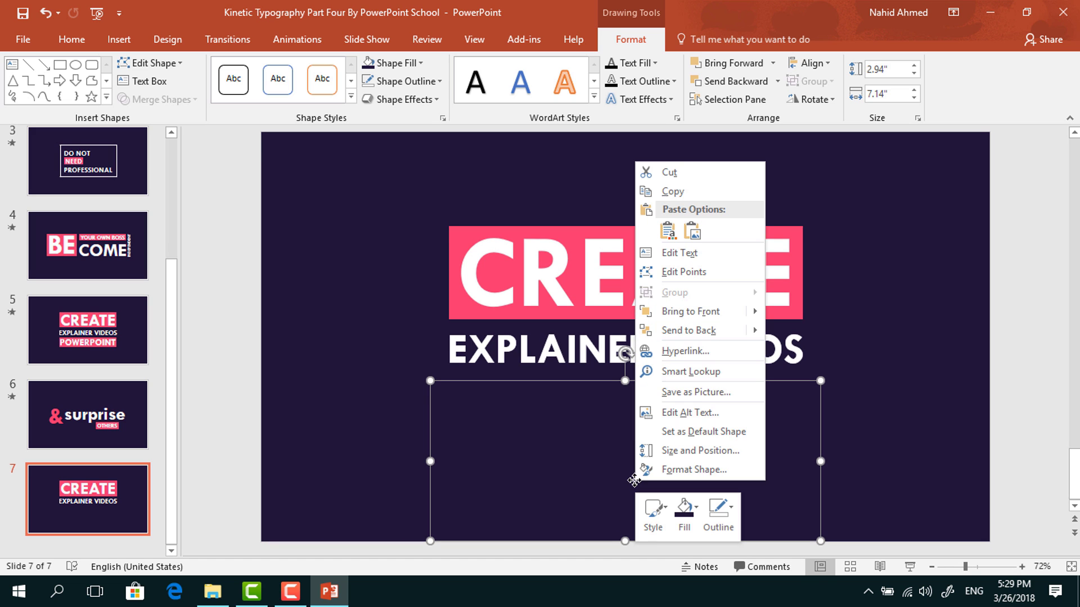
click(682, 336)
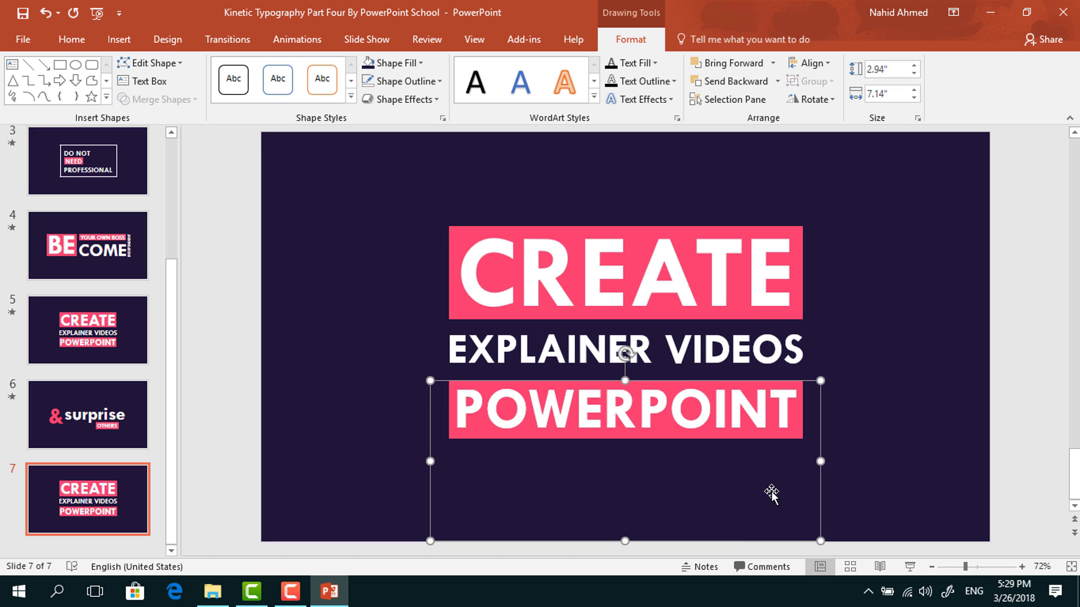
drag(770, 494, 738, 245)
drag(623, 291, 616, 225)
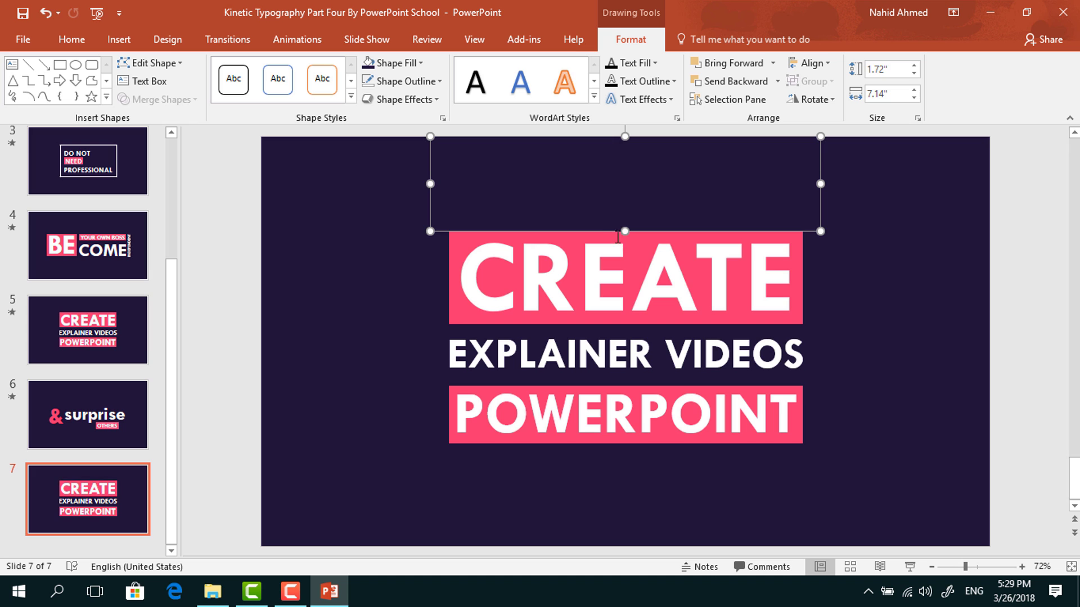
Step: Send the CREATE group and the EXPLAINER VIDEOS text to the back
click(801, 288)
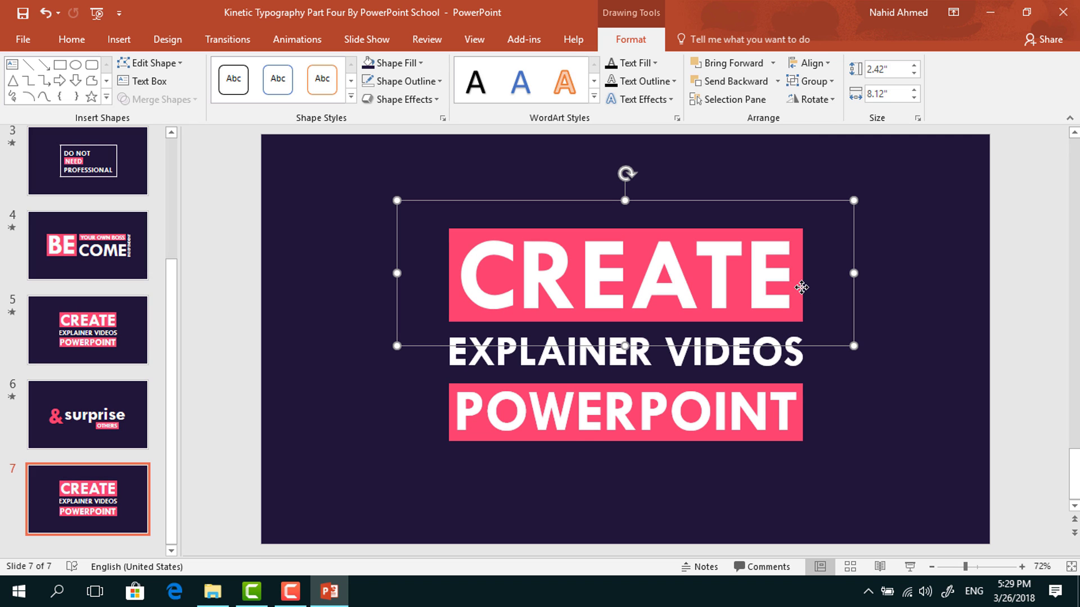
right_click(798, 308)
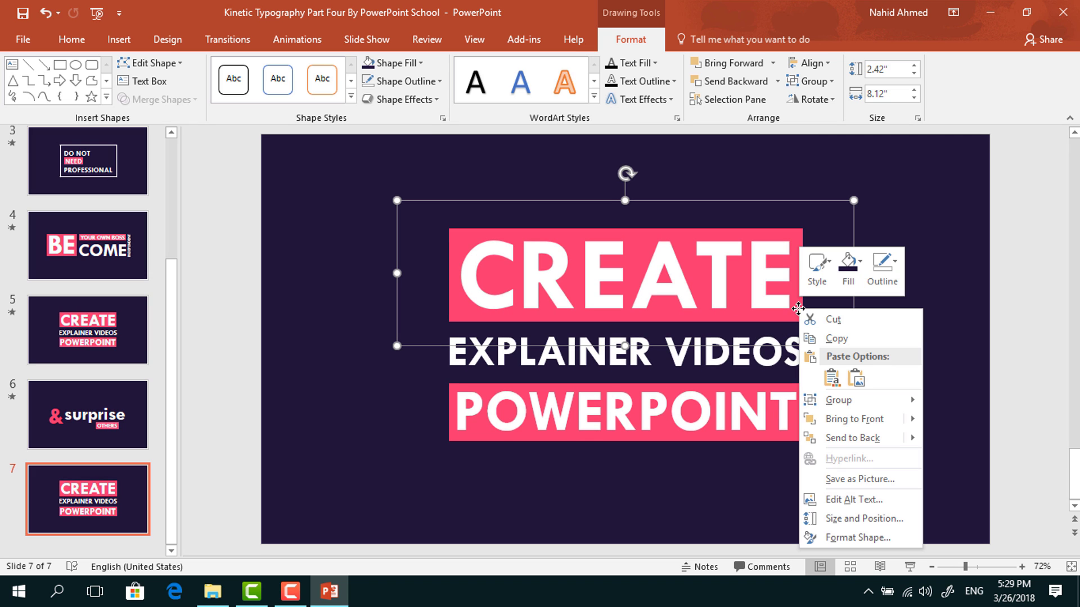
click(845, 438)
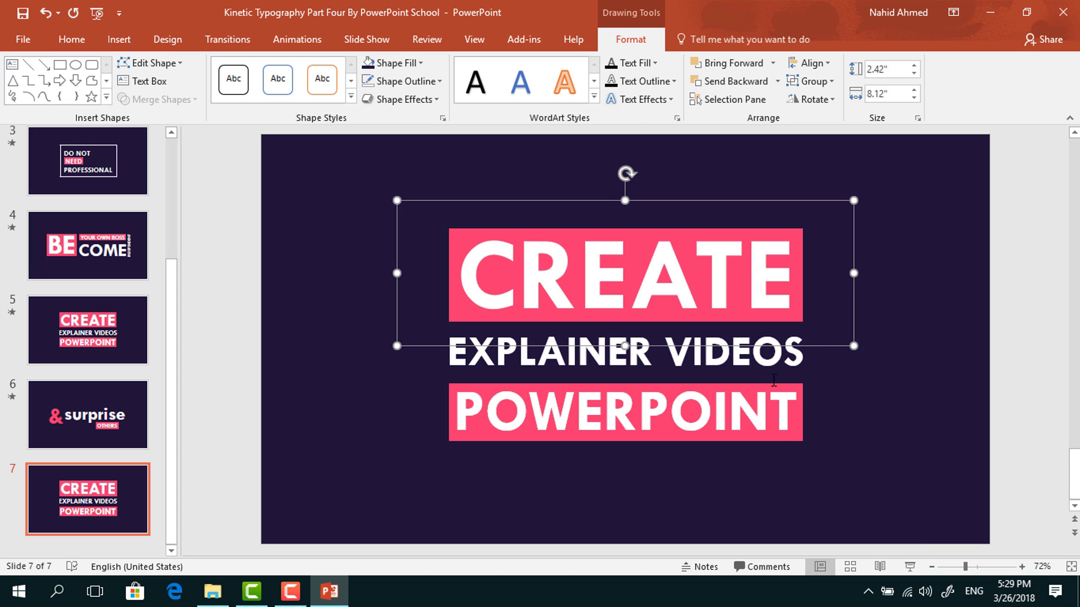
click(721, 353)
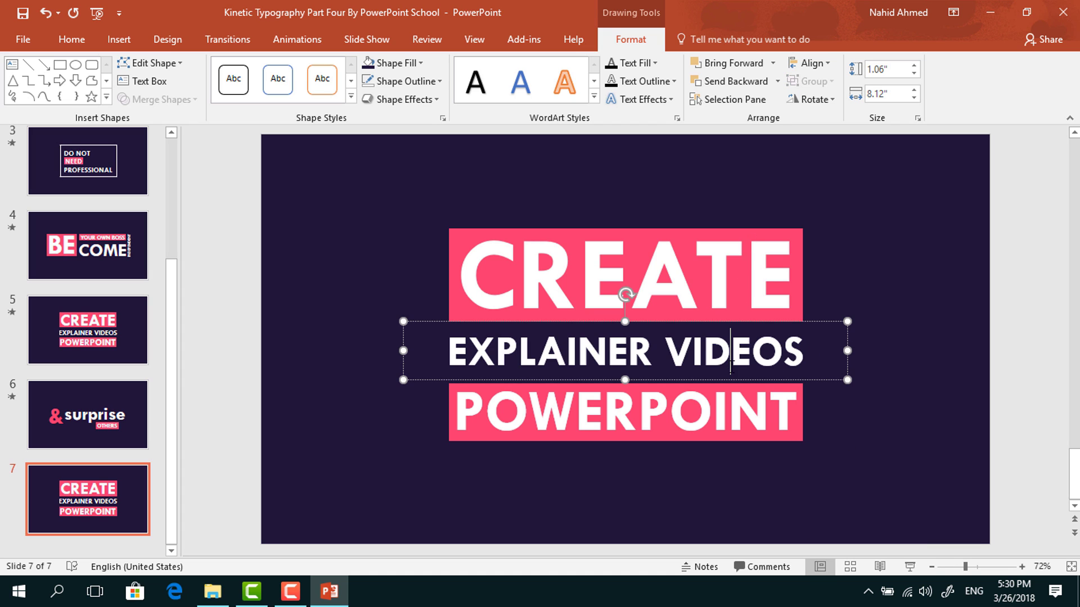
right_click(625, 387)
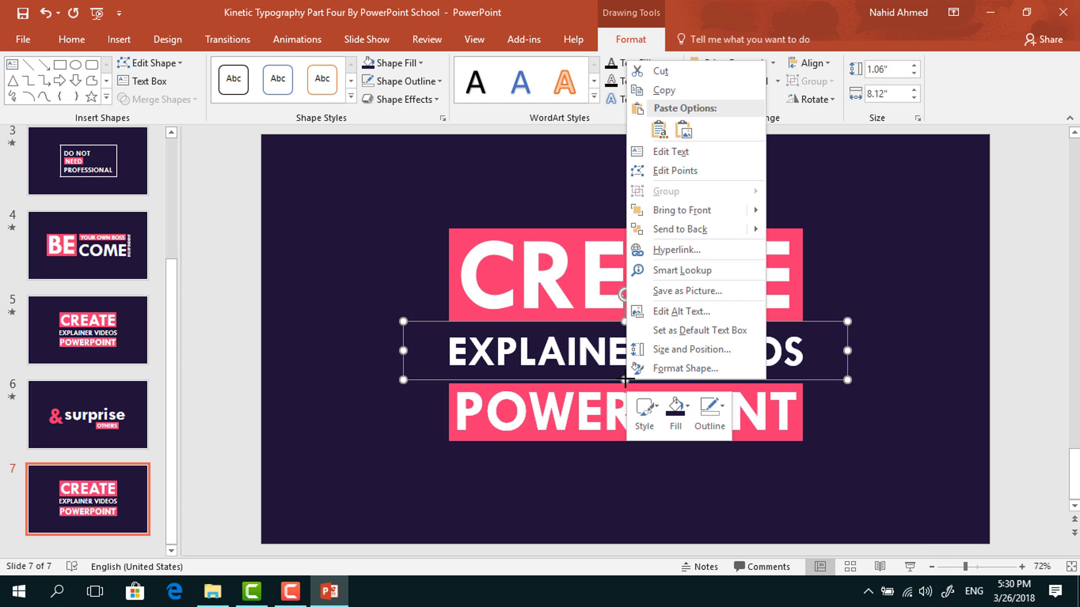
click(687, 231)
click(961, 236)
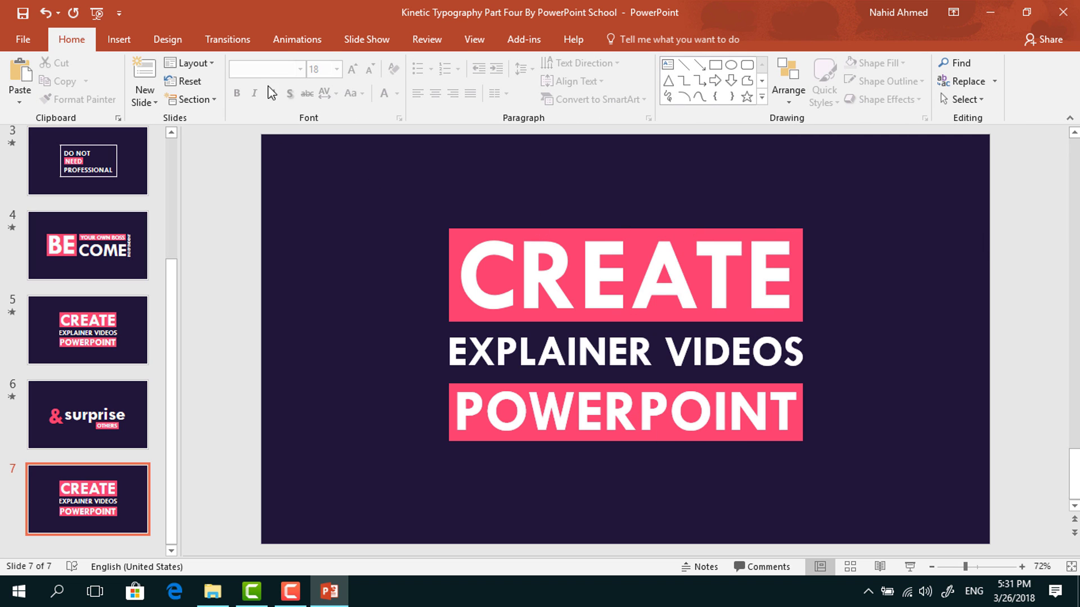
click(297, 39)
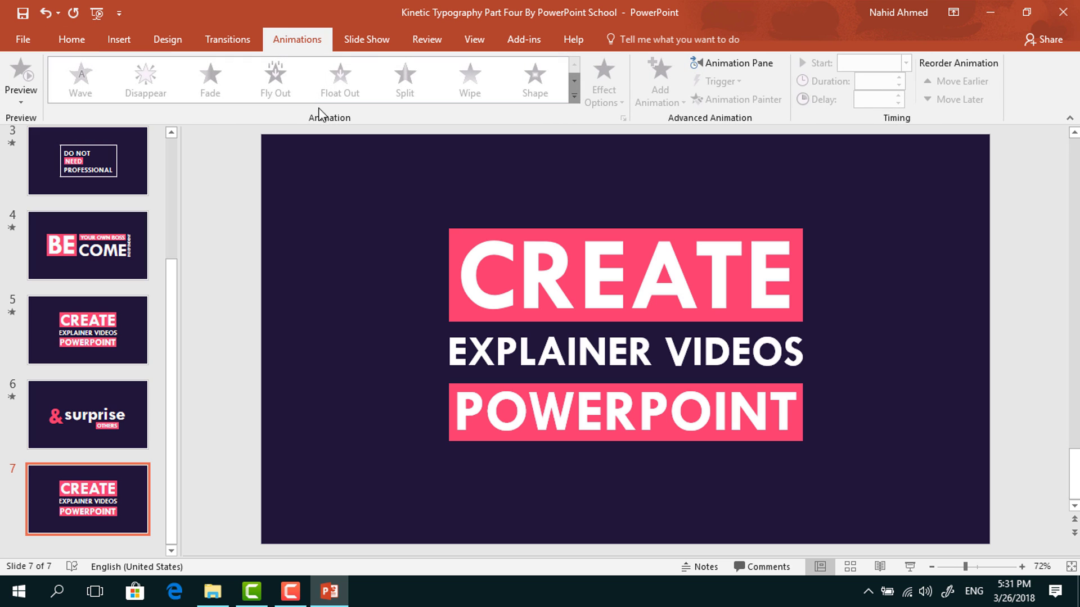
Step: Give the CREATE group a 0.75-second Fly In from the bottom
click(725, 63)
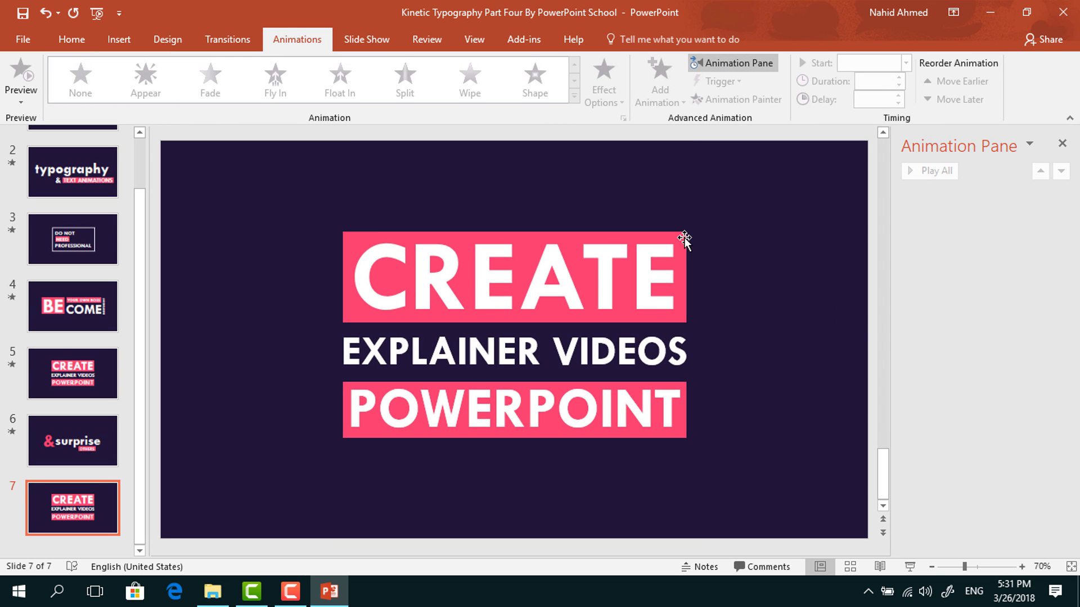
click(685, 238)
click(660, 84)
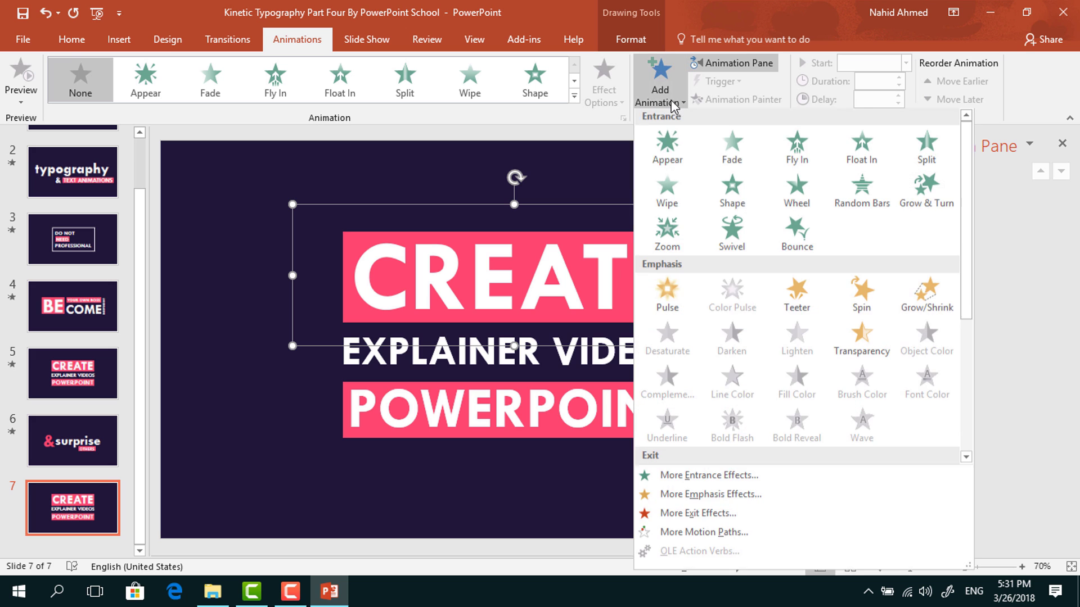
click(793, 162)
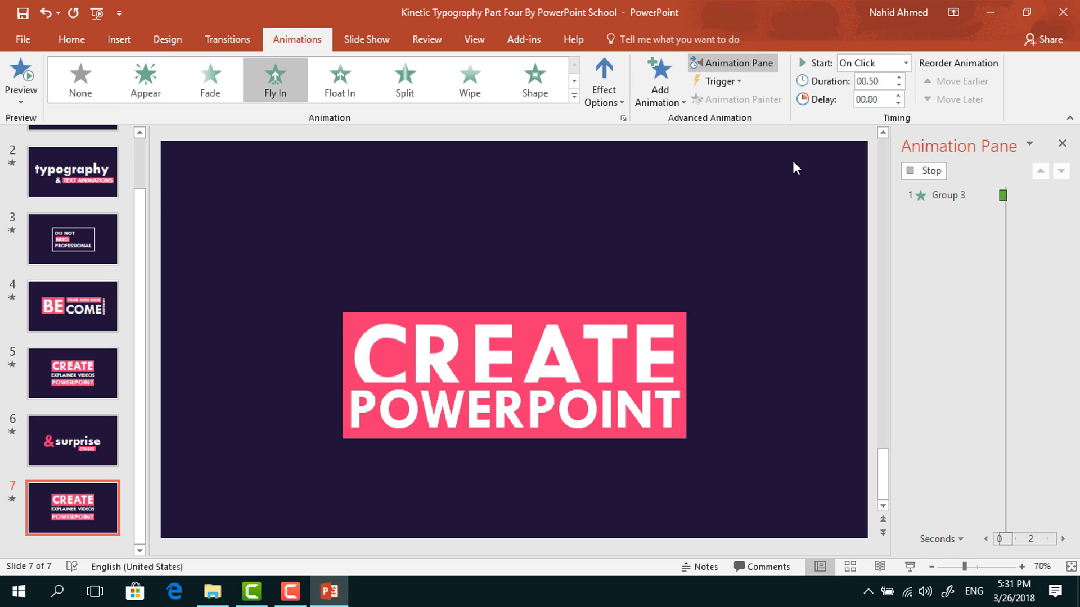
click(604, 96)
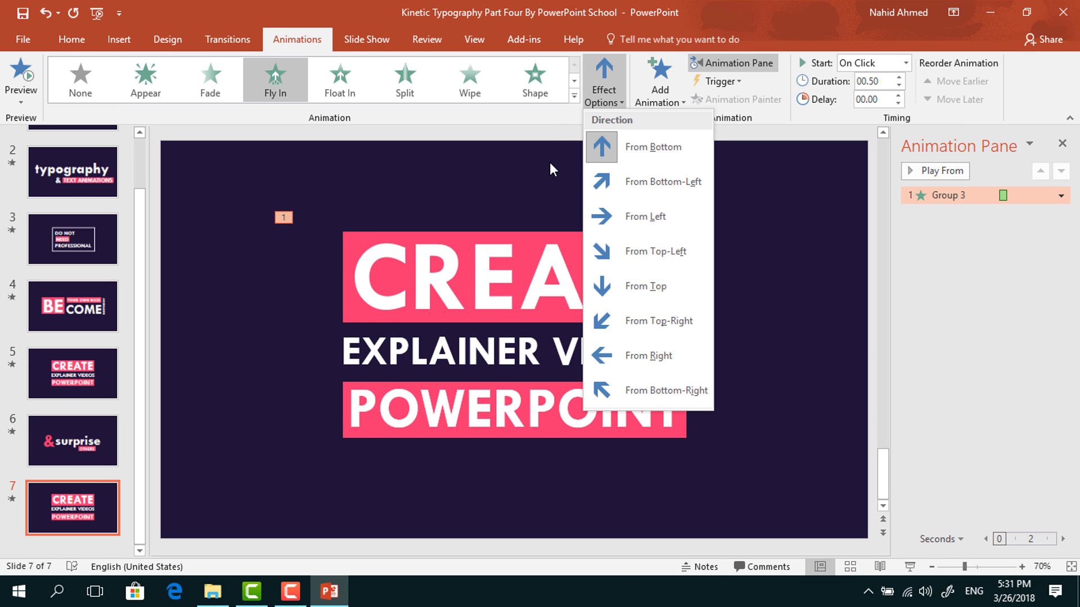
click(676, 153)
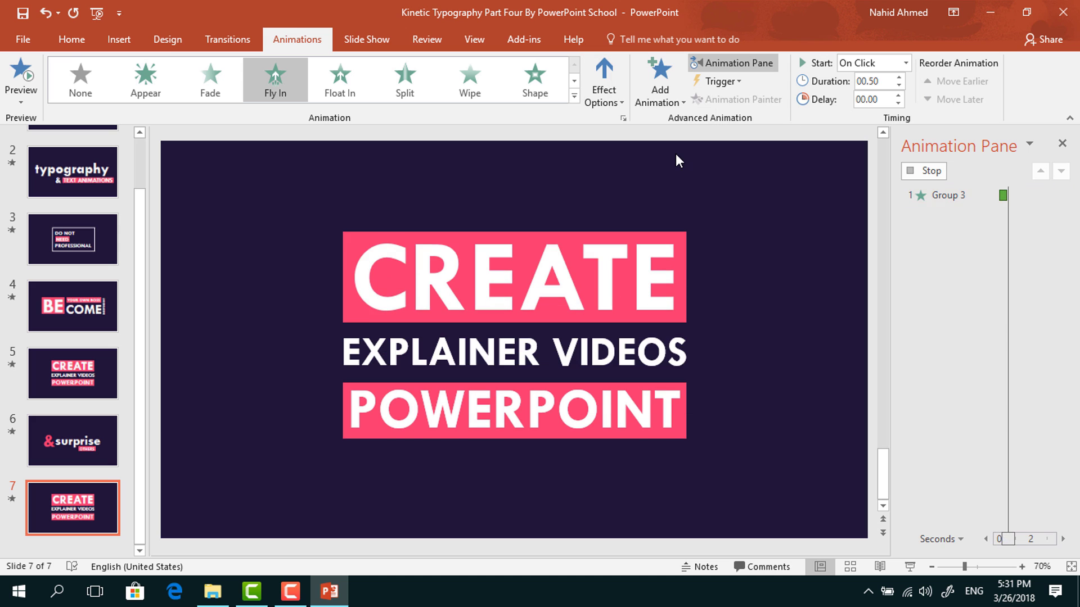
click(899, 78)
Step: Set the CREATE Fly In's smooth end to 0.75 sec
click(1060, 197)
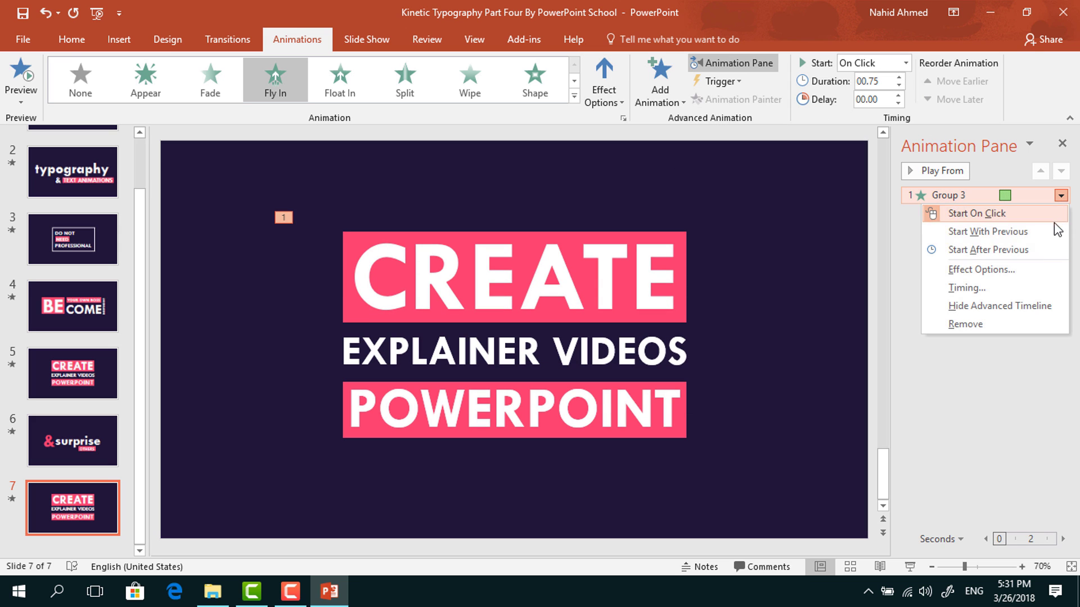
click(1029, 276)
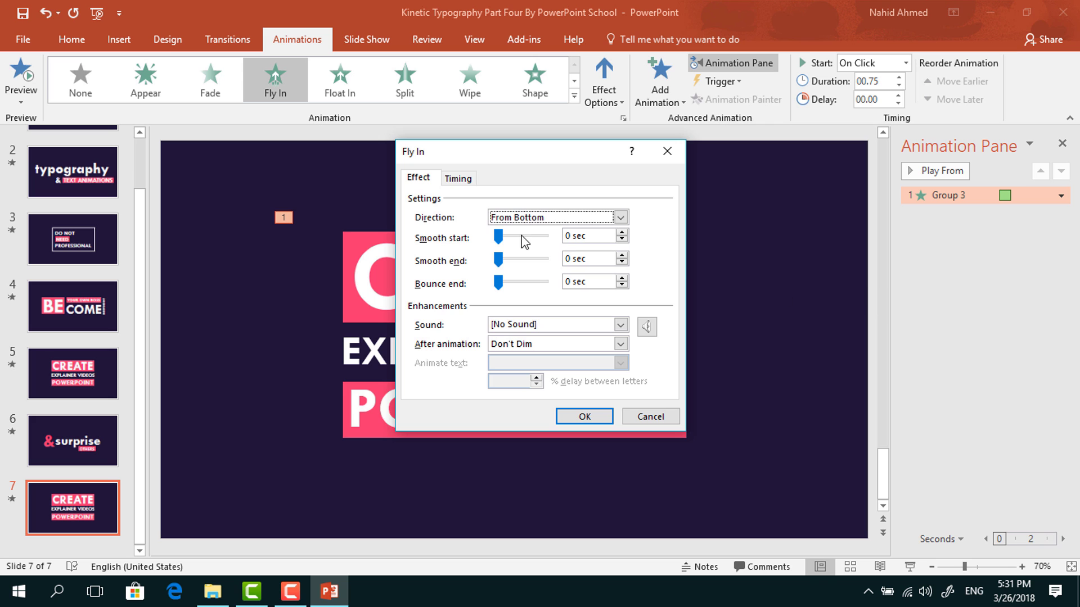
drag(498, 262, 556, 278)
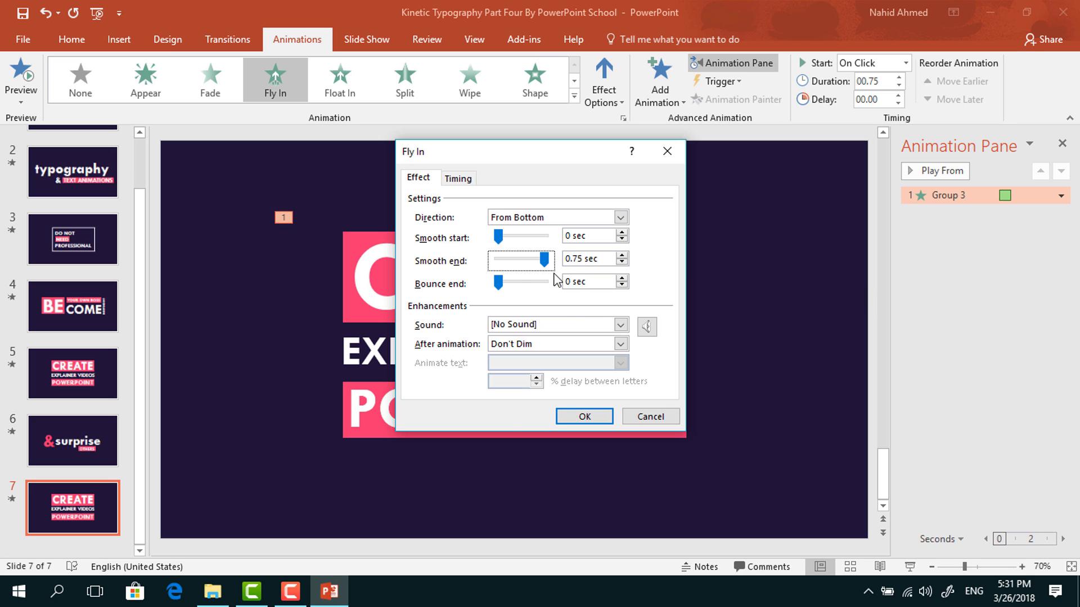
click(584, 416)
click(677, 363)
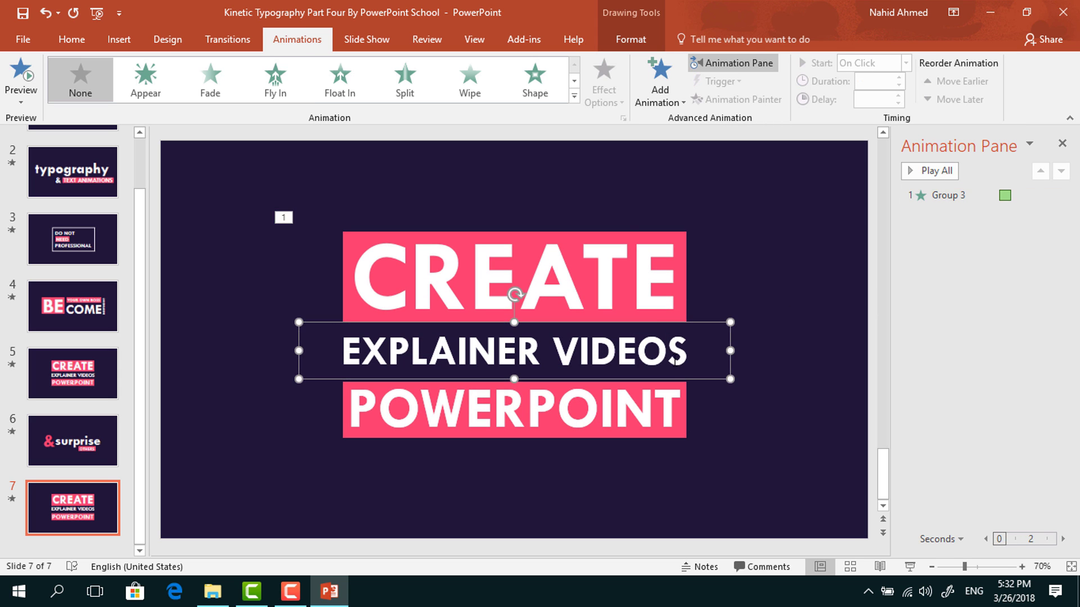
Step: Give EXPLAINER VIDEOS a Fly In starting After Previous, with a 0.75 s smooth end
click(660, 90)
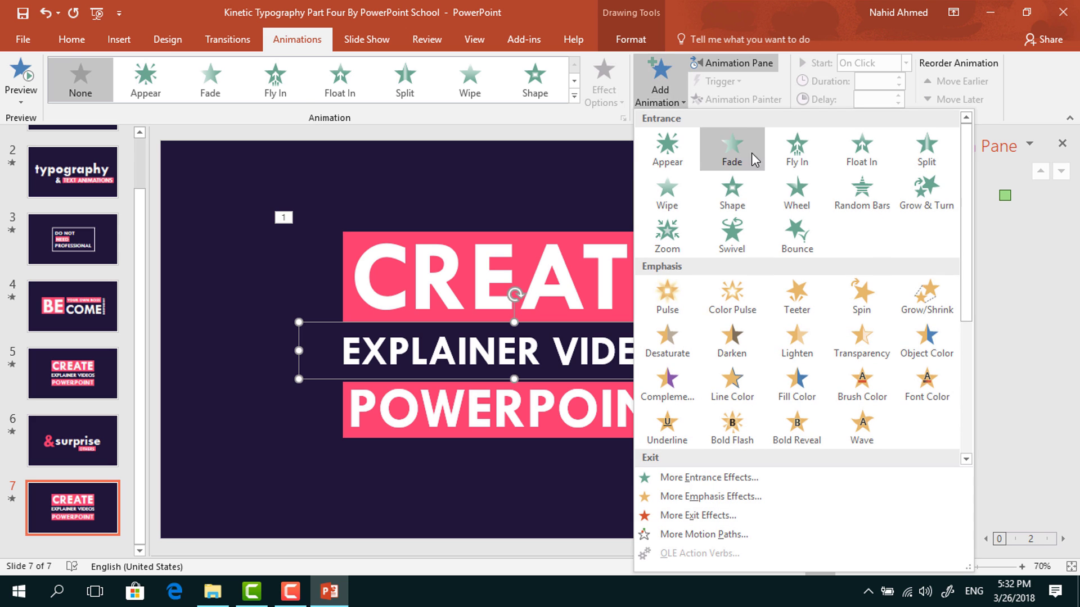
click(811, 153)
click(906, 64)
click(898, 111)
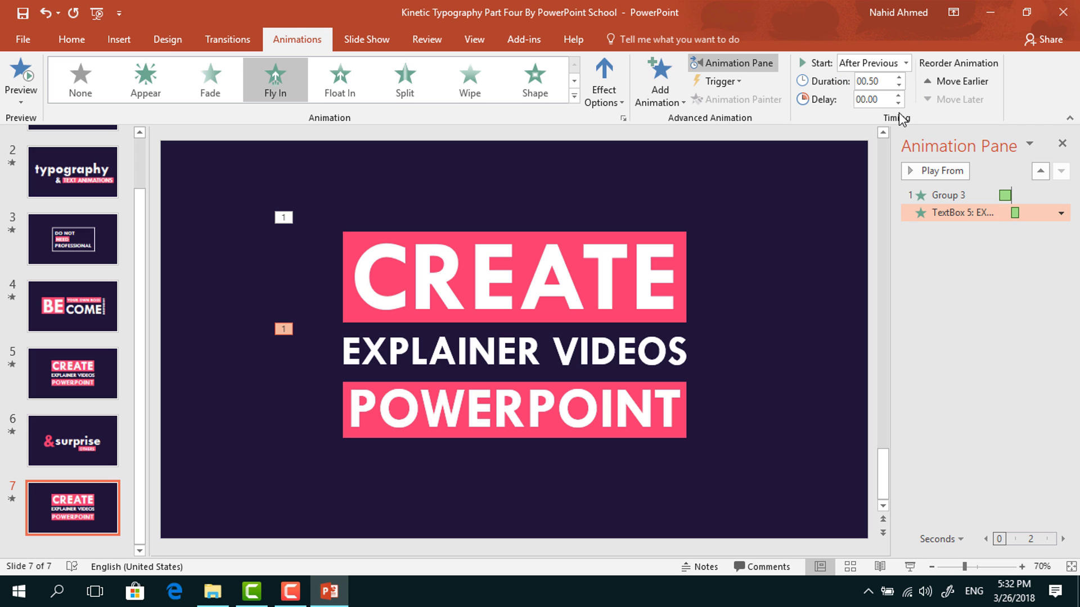
click(1061, 212)
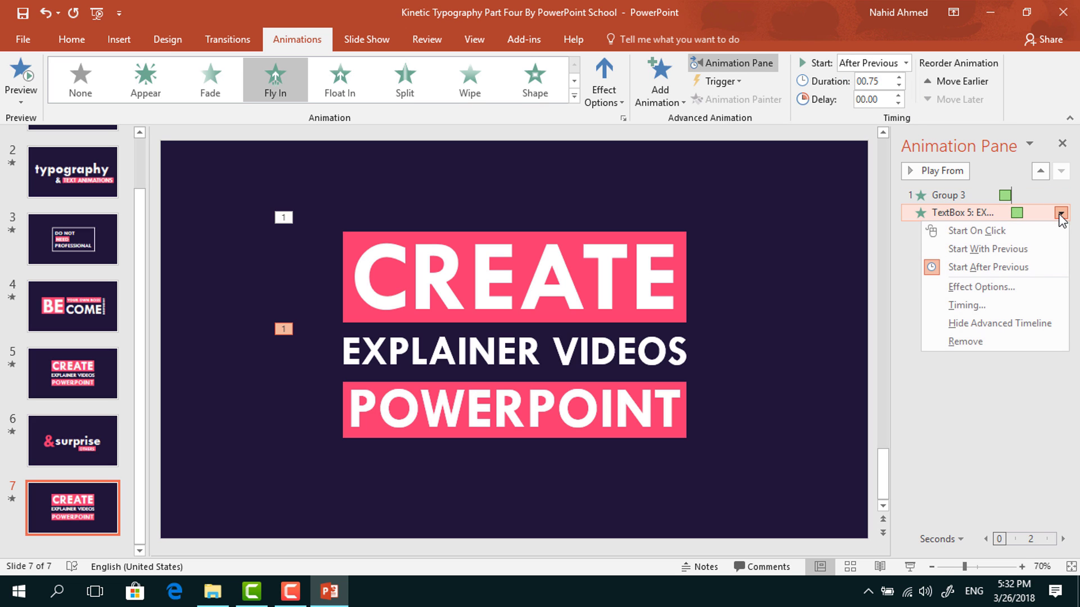
click(1027, 287)
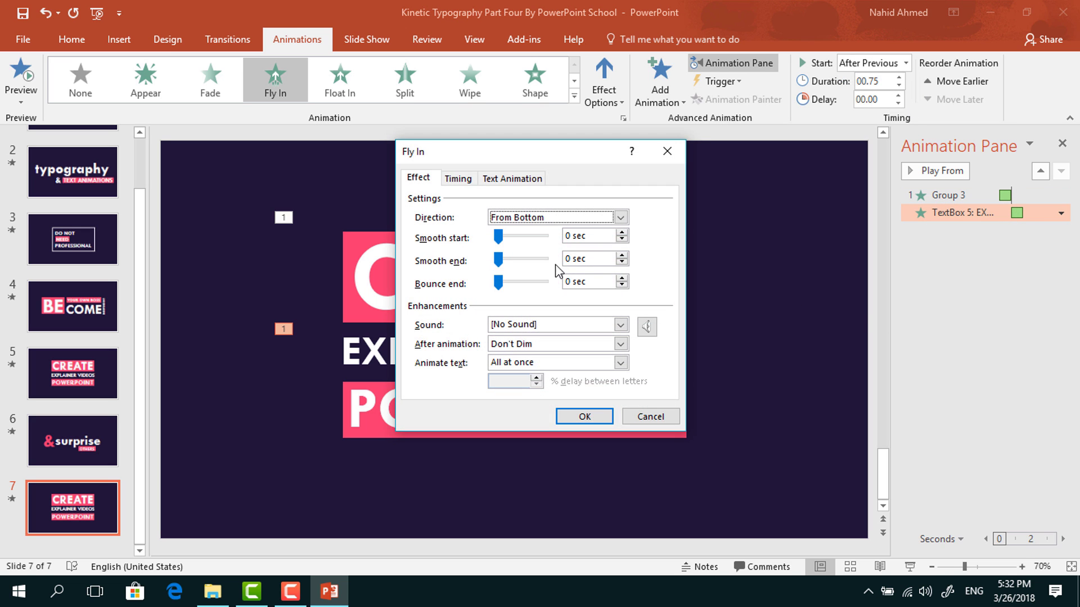
click(505, 258)
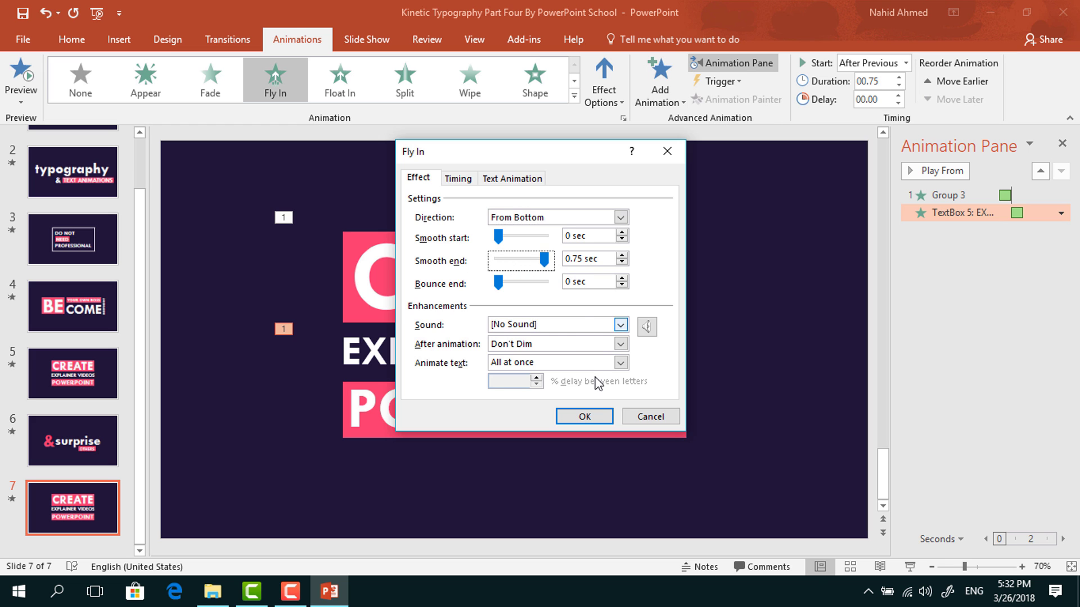